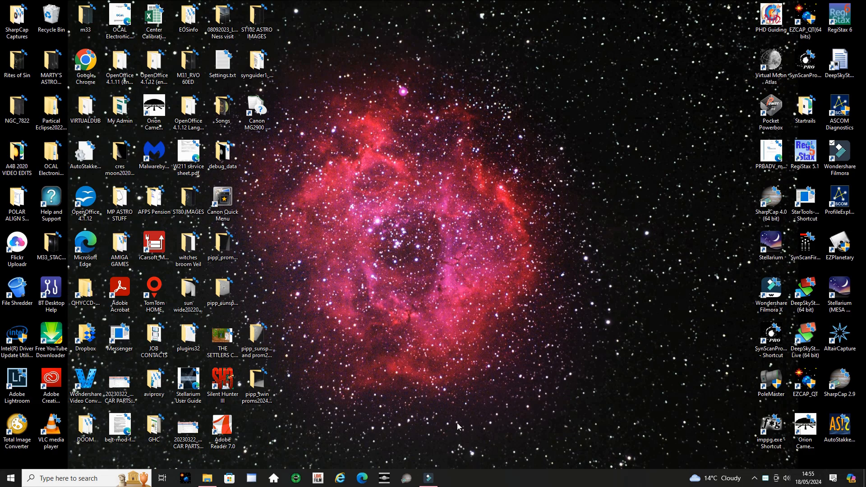
Step: Switch to the Wondershare Filmora video editor
left_click(431, 479)
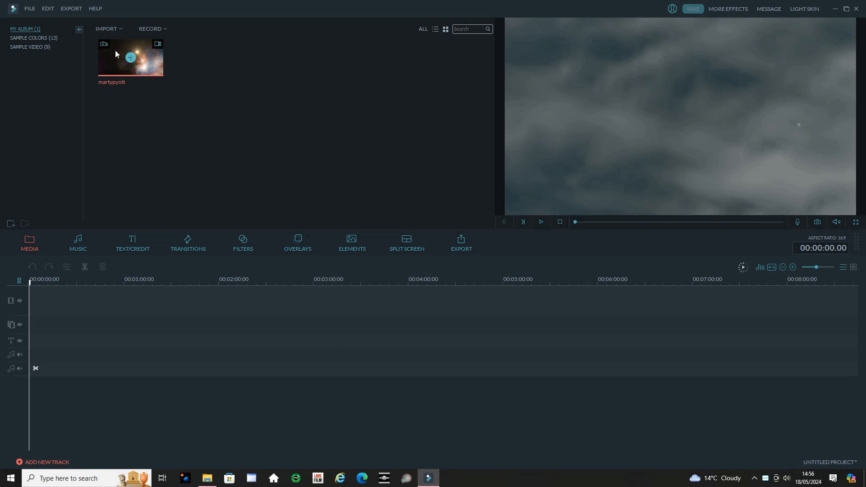
left_click(32, 10)
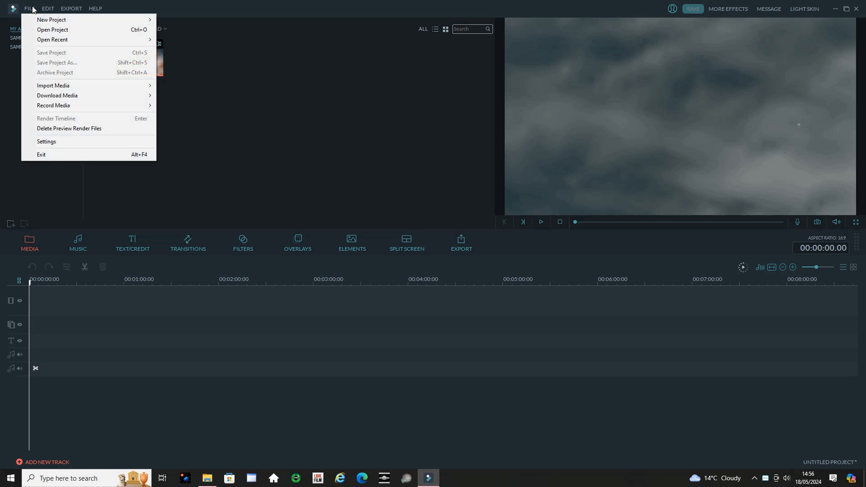
left_click(32, 11)
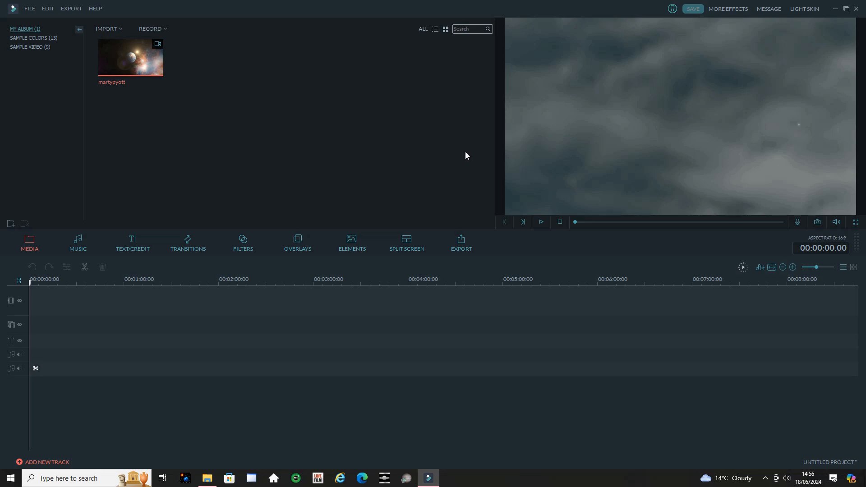
Step: Look through the music, elements and overlays libraries and return to the media library
left_click(91, 251)
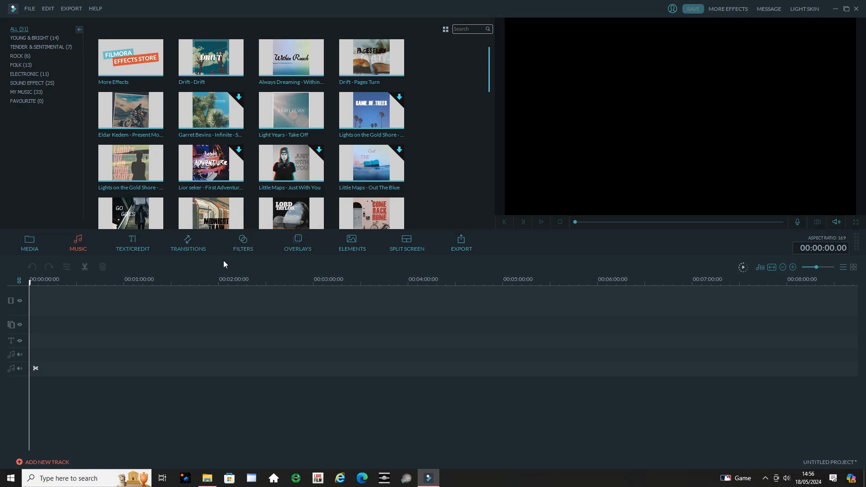
left_click(353, 242)
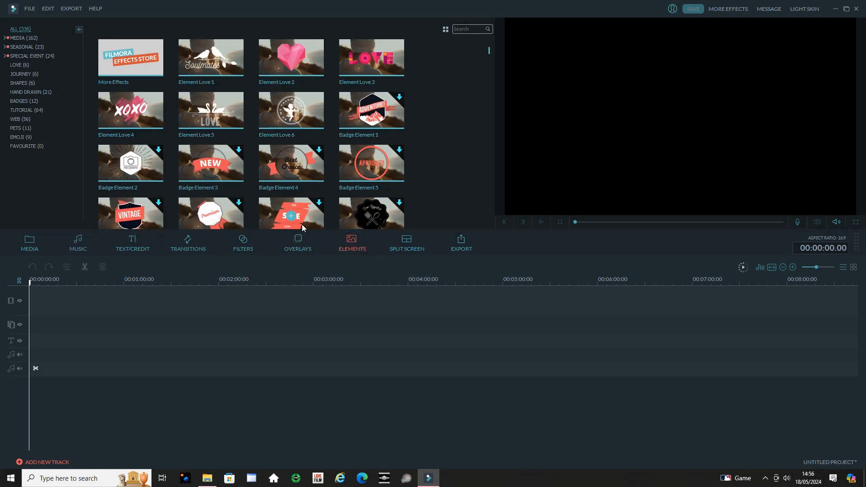
left_click(313, 253)
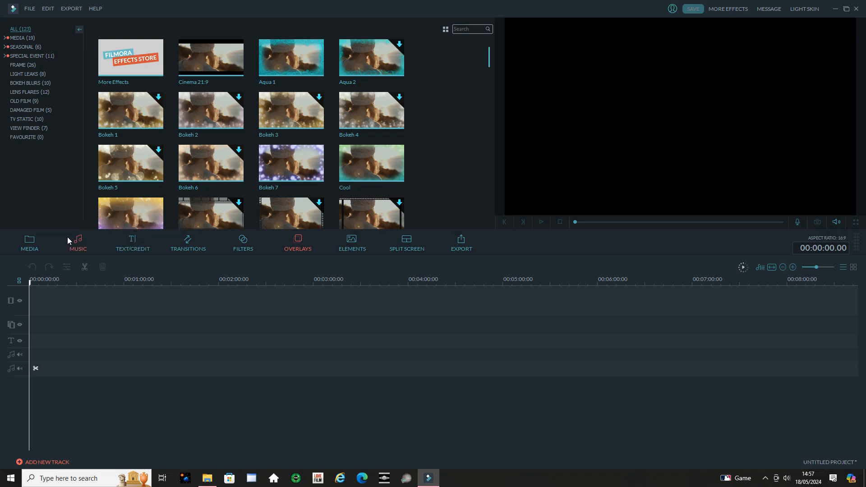
left_click(24, 11)
left_click(24, 11)
left_click(32, 246)
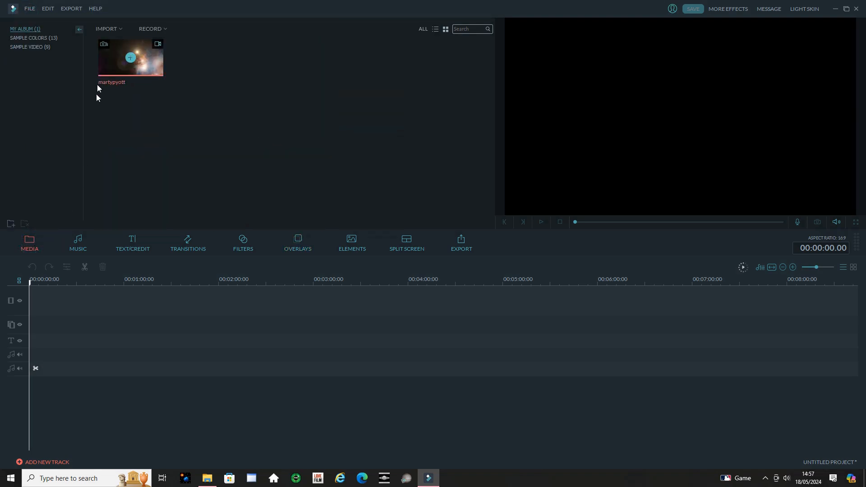
Step: Import the photos DSC08309.JPG through DSC08758.JPG from the 108MSDCF folder into the media library
left_click(30, 9)
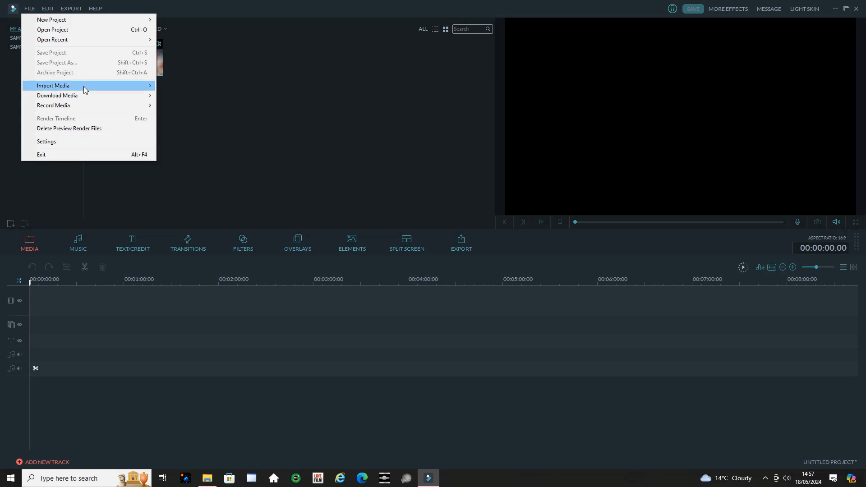
mouse_move(84, 90)
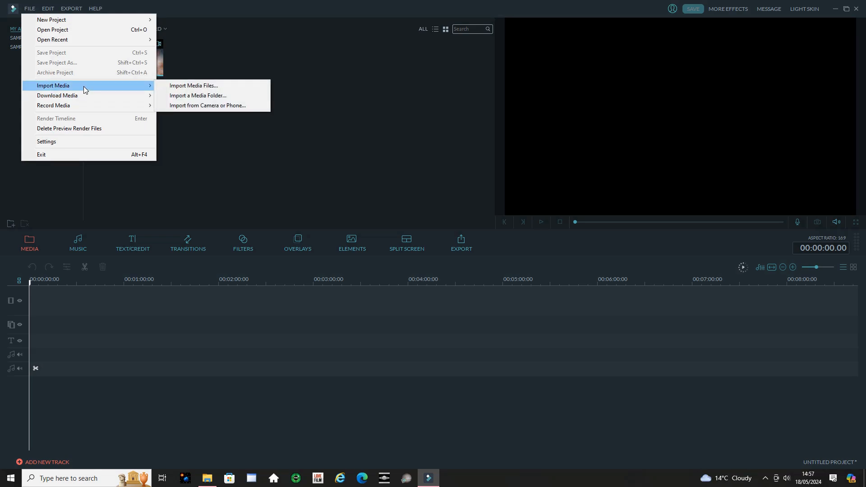
left_click(186, 86)
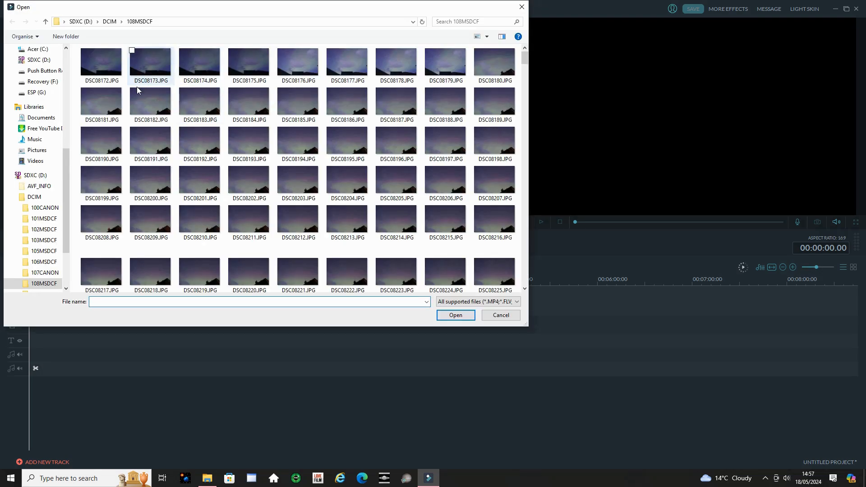
left_click_drag(527, 58, 536, 78)
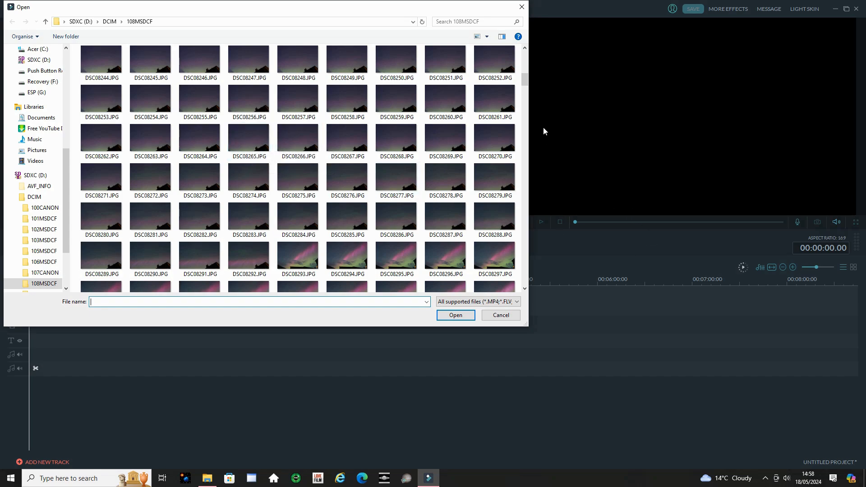
left_click_drag(526, 74, 527, 91)
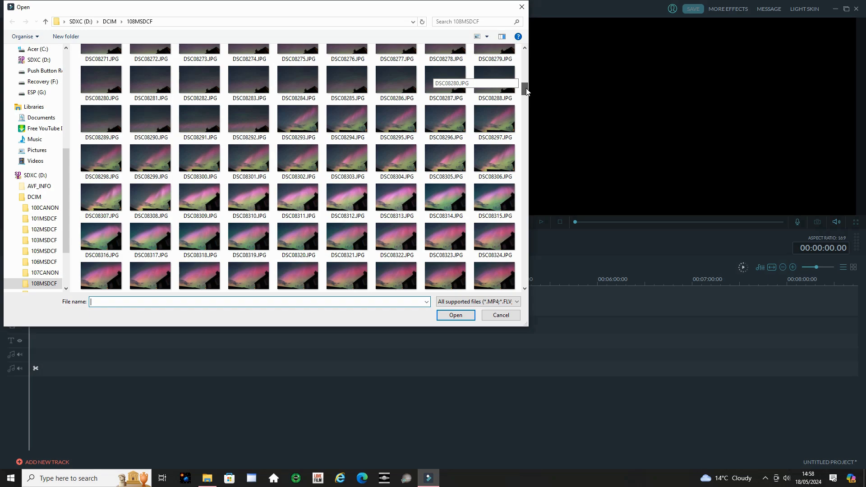
left_click_drag(526, 91, 526, 94)
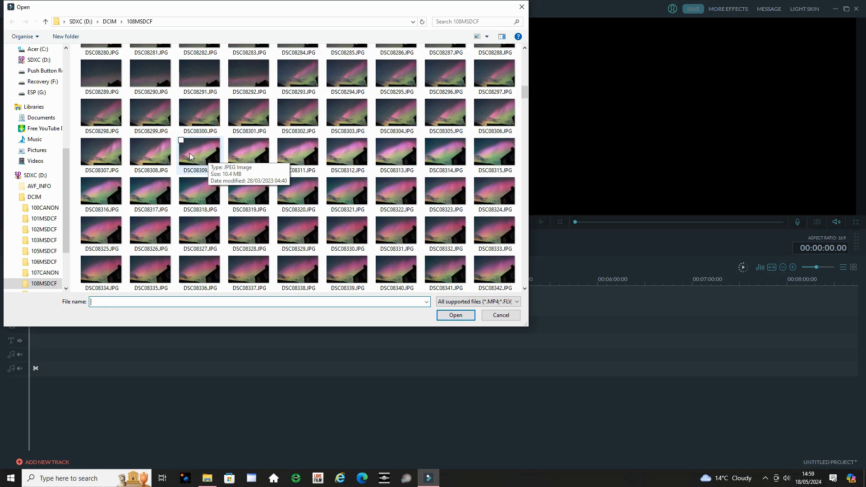
left_click(190, 156)
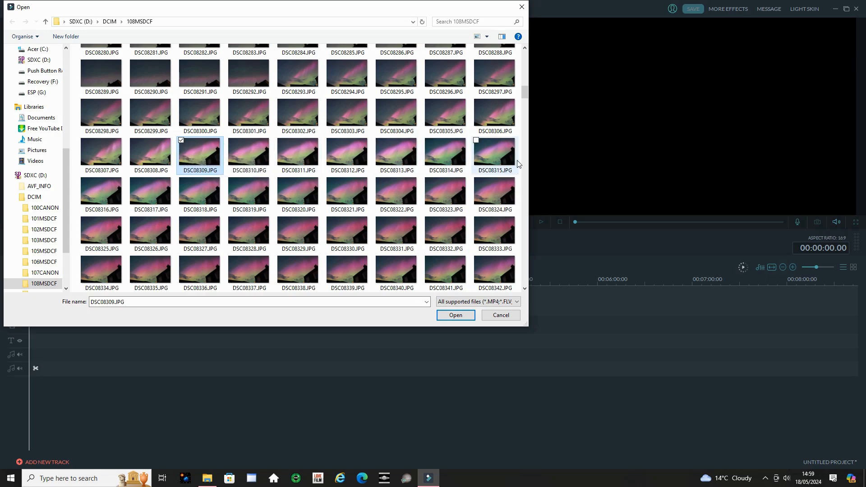
left_click_drag(525, 96, 502, 231)
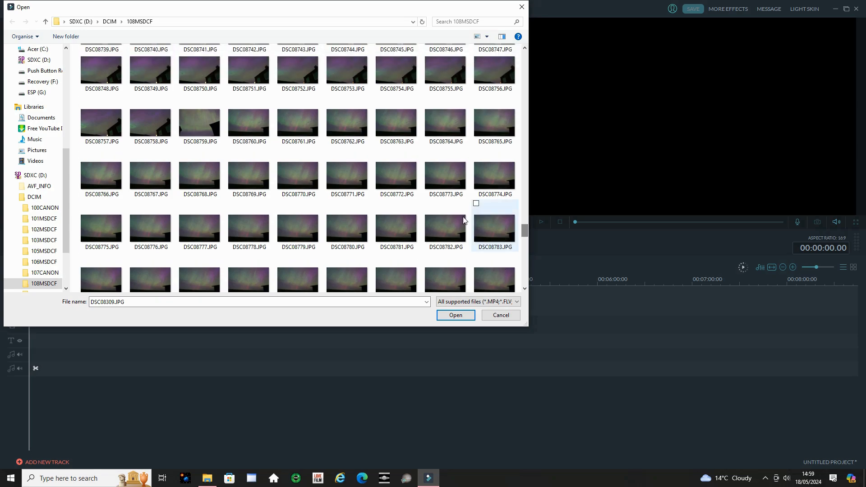
left_click(158, 126, "shift")
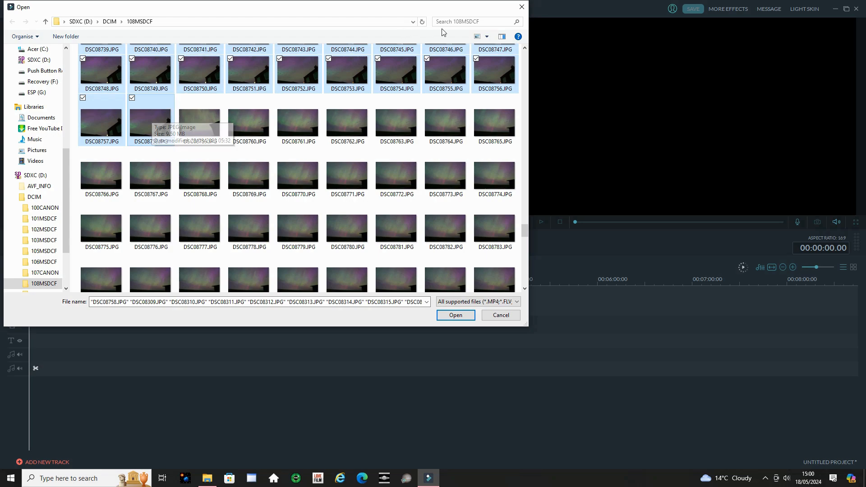
left_click_drag(525, 230, 528, 94)
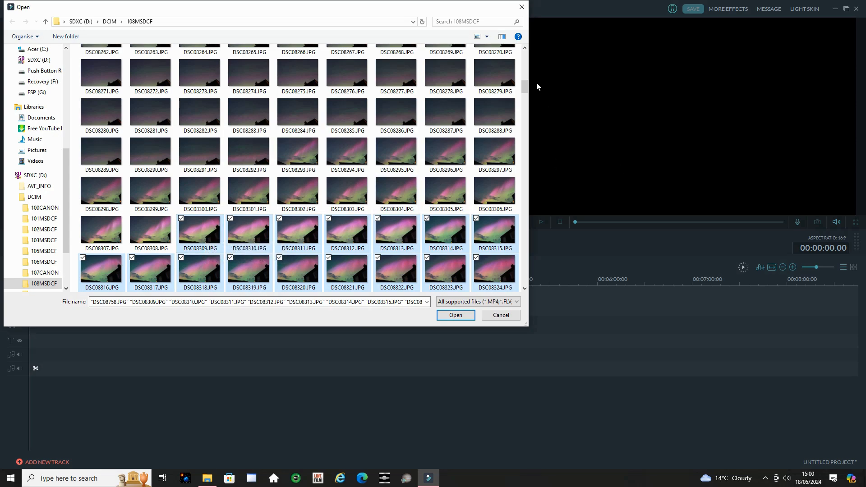
left_click_drag(525, 90, 531, 230)
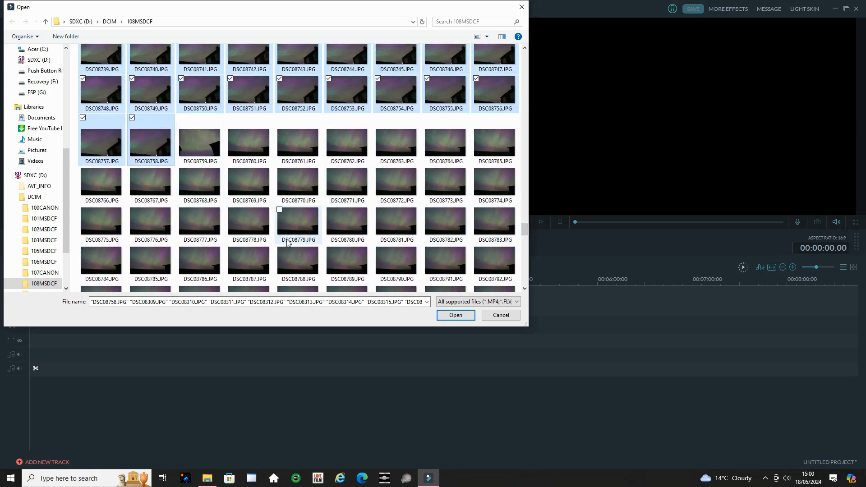
left_click(457, 315)
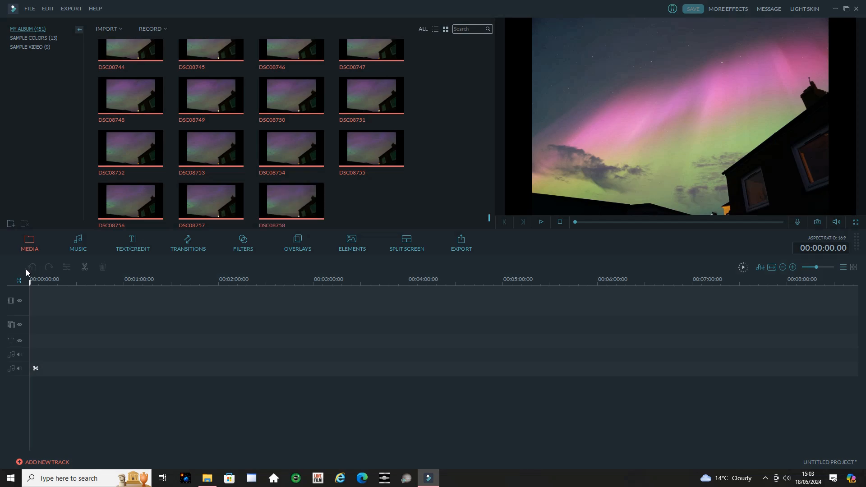
Step: Place all the imported photos on the video track, starting at the beginning of the timeline
mouse_move(277, 200)
left_click_drag(308, 192, 298, 292)
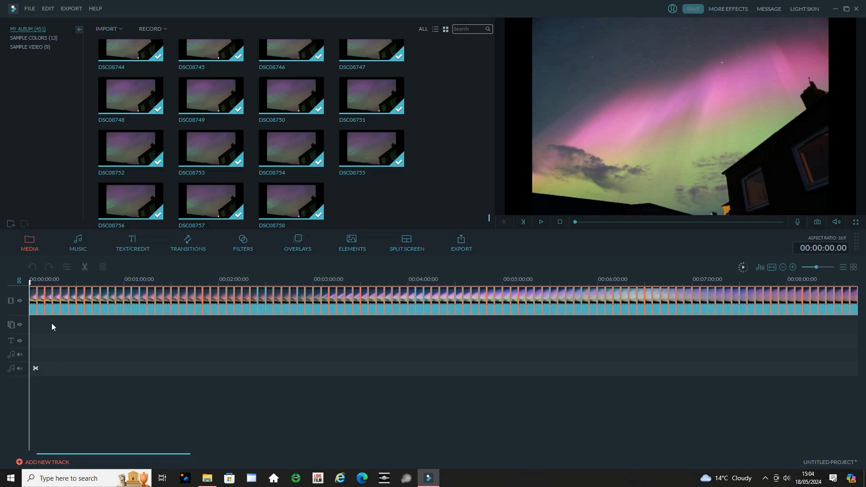
left_click(33, 306)
left_click(34, 299)
left_click(35, 301)
right_click(34, 304)
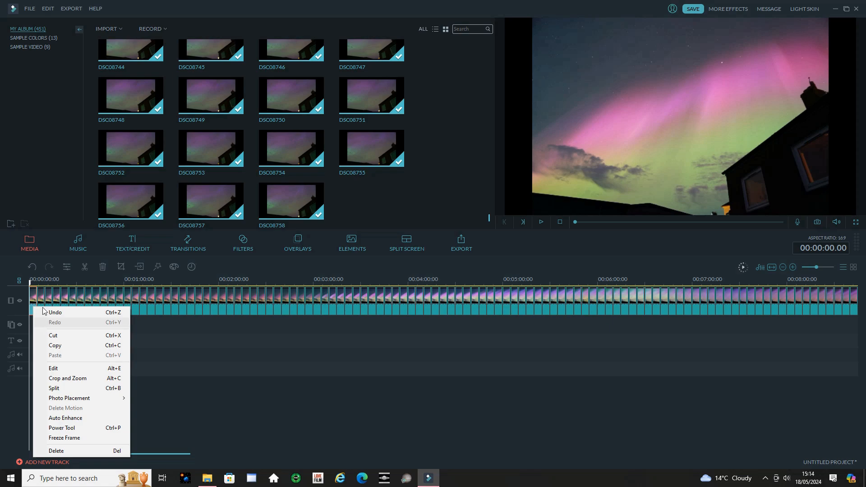
left_click(165, 326)
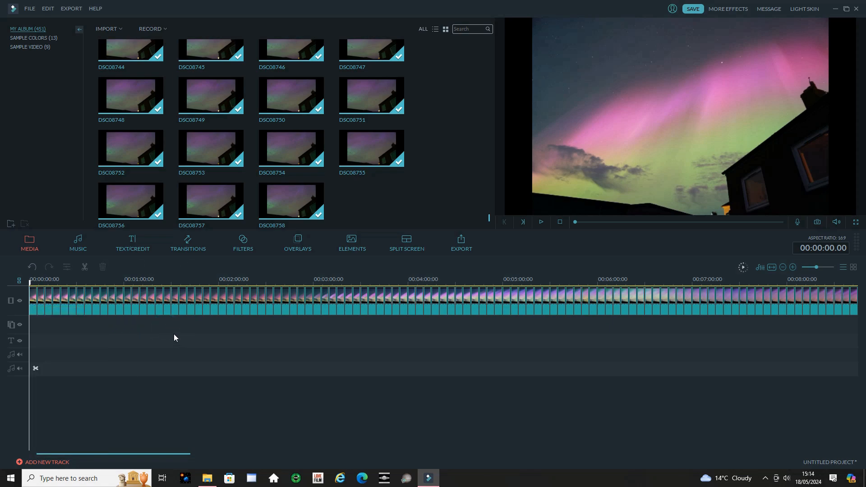
Step: Open the first photo on the timeline for editing and set its brightness to 17 and saturation to 16
left_click(37, 302)
right_click(33, 301)
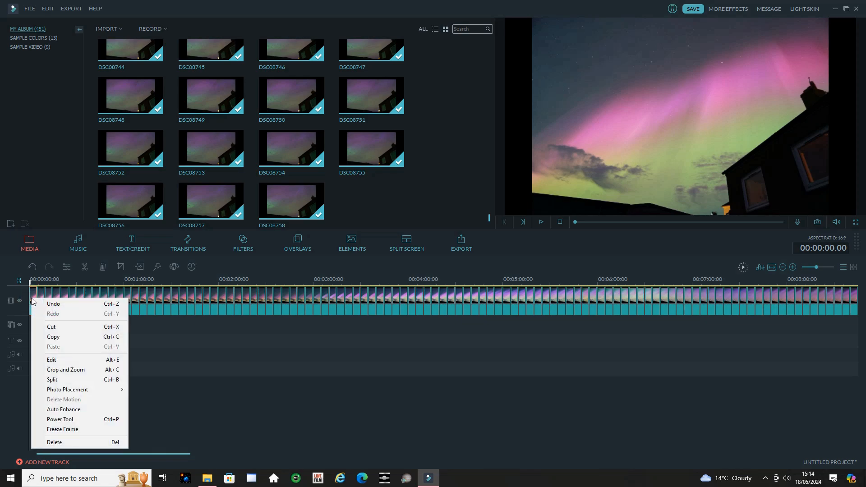
left_click(66, 359)
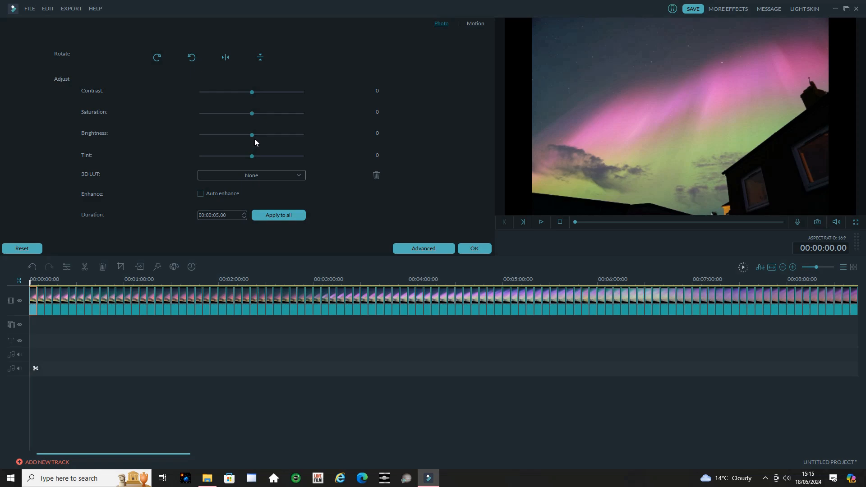
left_click_drag(254, 137, 260, 136)
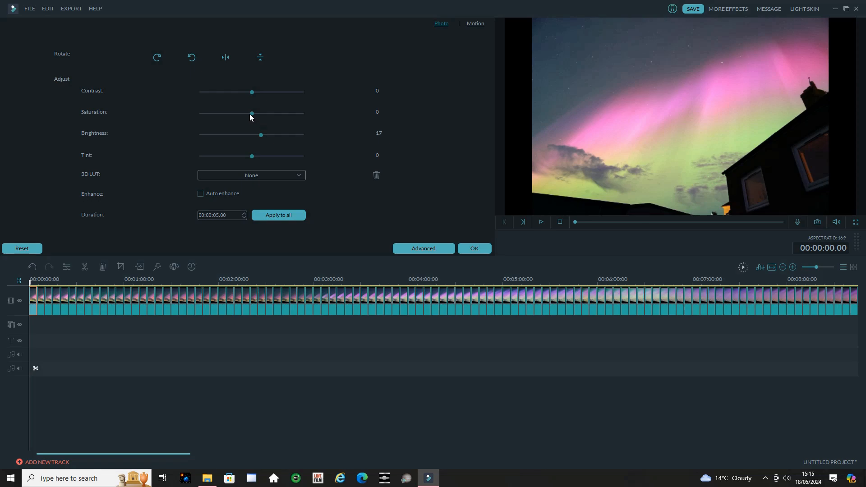
left_click_drag(252, 117, 265, 117)
left_click(264, 113)
left_click_drag(259, 114, 262, 113)
left_click_drag(262, 115, 261, 113)
Step: Set the photo duration to 00:00:00.03, apply it to all photos and confirm the edits
left_click(218, 215)
type("00.")
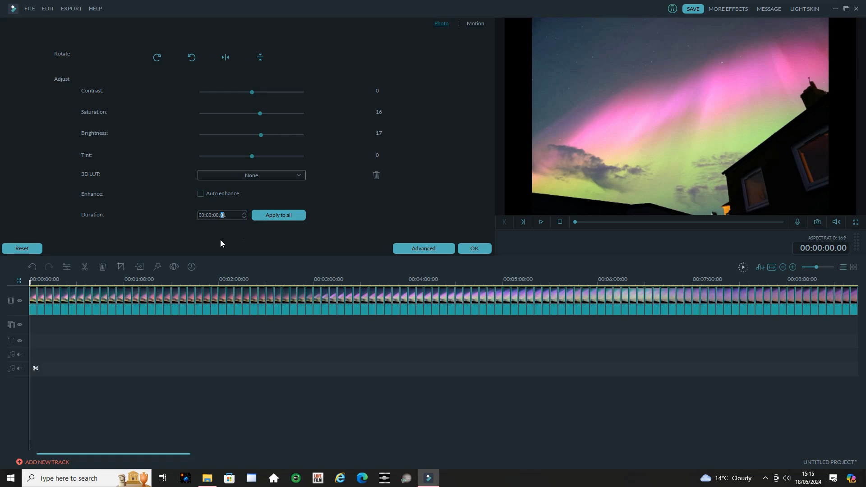
type("03")
left_click(280, 216)
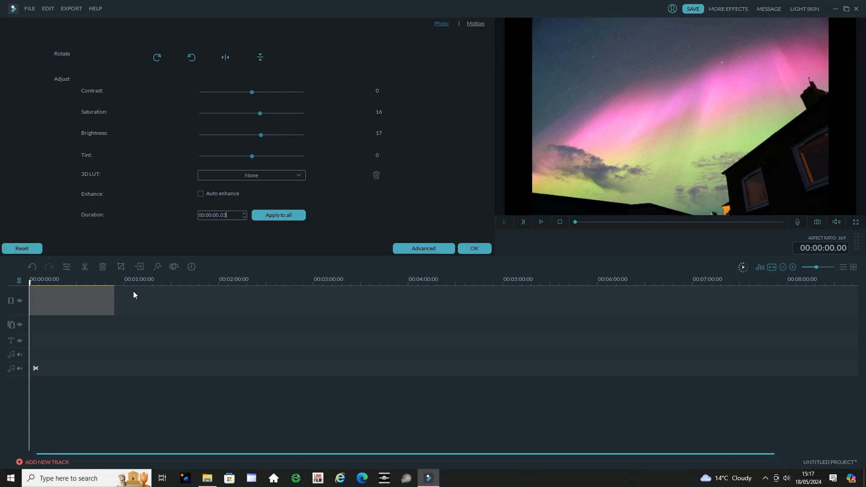
left_click(476, 249)
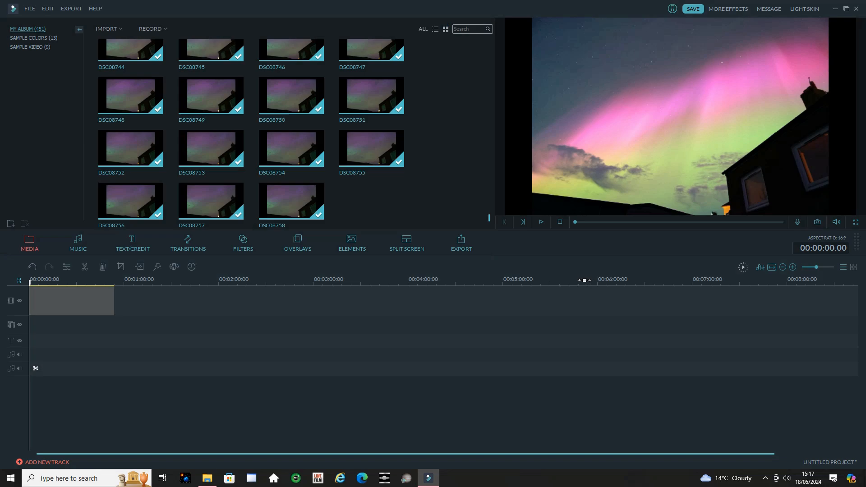
Step: Play the time-lapse preview, skim through to its end and return to the start
left_click(542, 223)
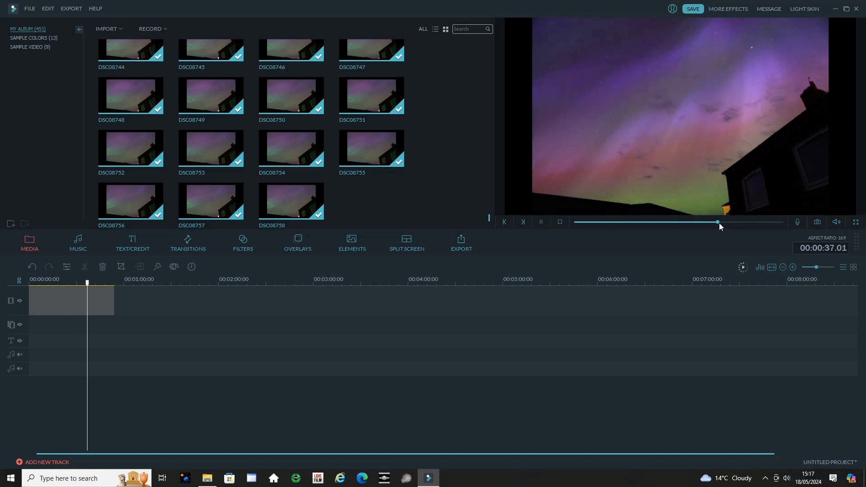
left_click_drag(719, 222, 773, 220)
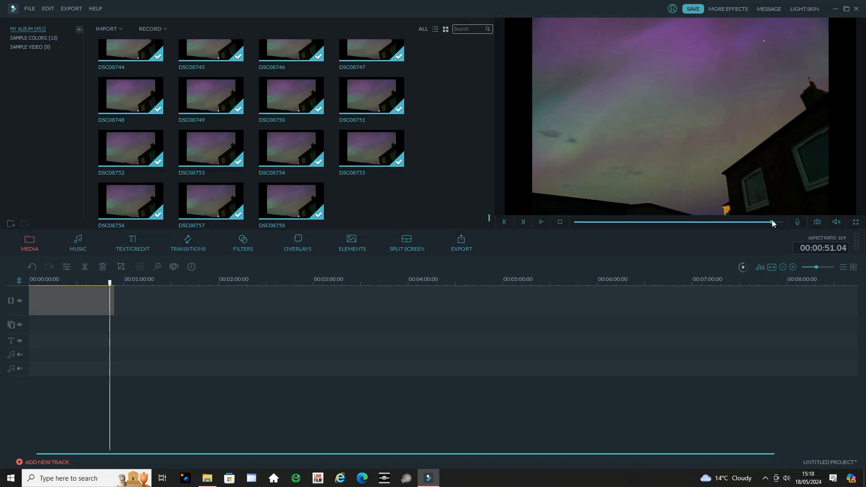
left_click(541, 222)
left_click_drag(779, 223, 569, 238)
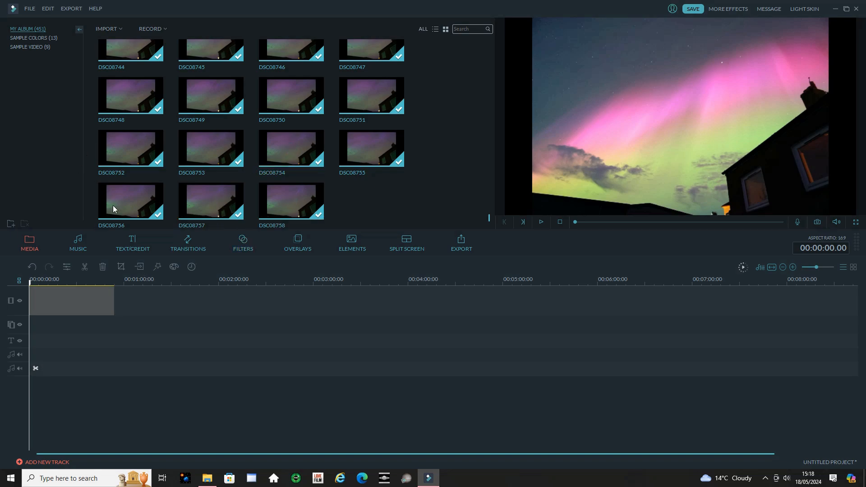
Step: Open the My Music collection and browse down to the track "Away"
left_click(89, 251)
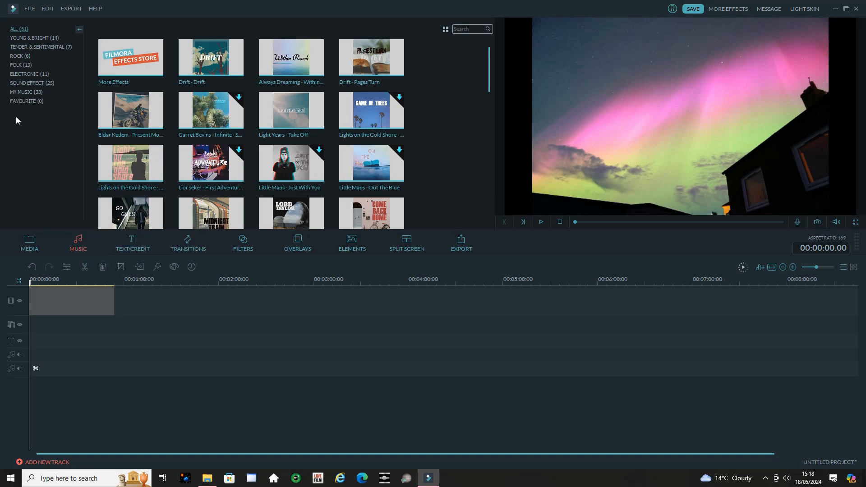
left_click(27, 92)
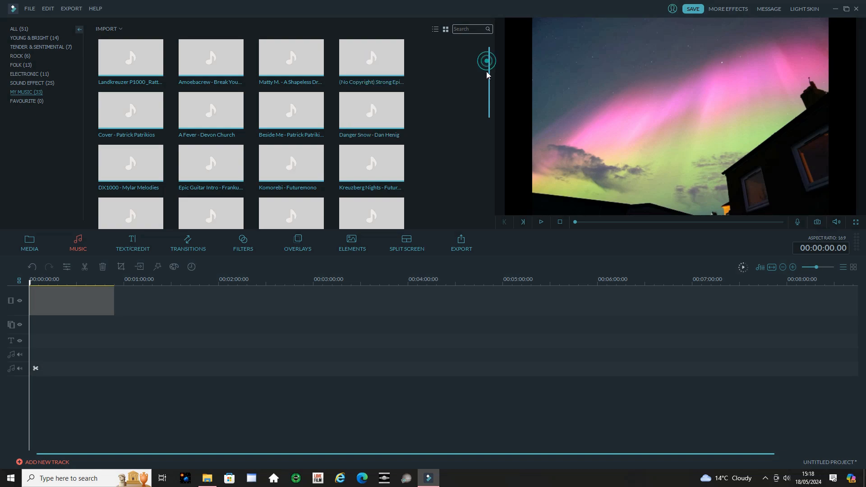
left_click_drag(489, 80, 493, 139)
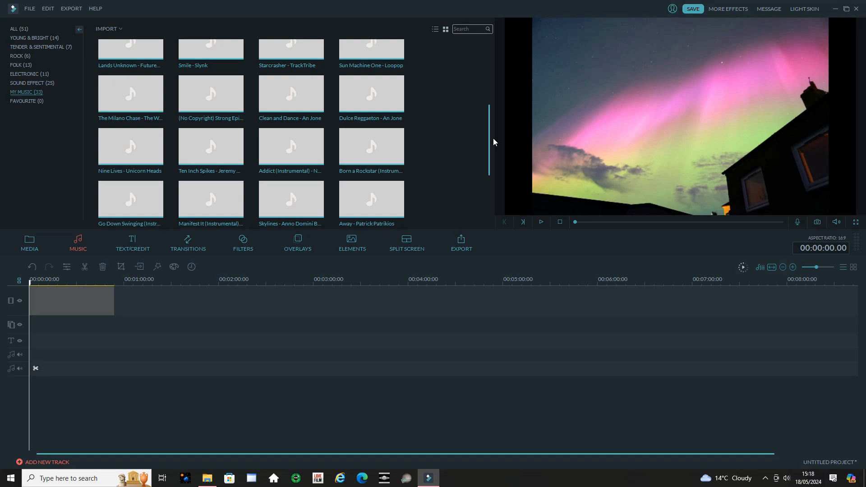
left_click_drag(493, 138, 499, 167)
Step: Place the track "Away" on the first audio track at the start of the timeline
left_click_drag(347, 135, 29, 327)
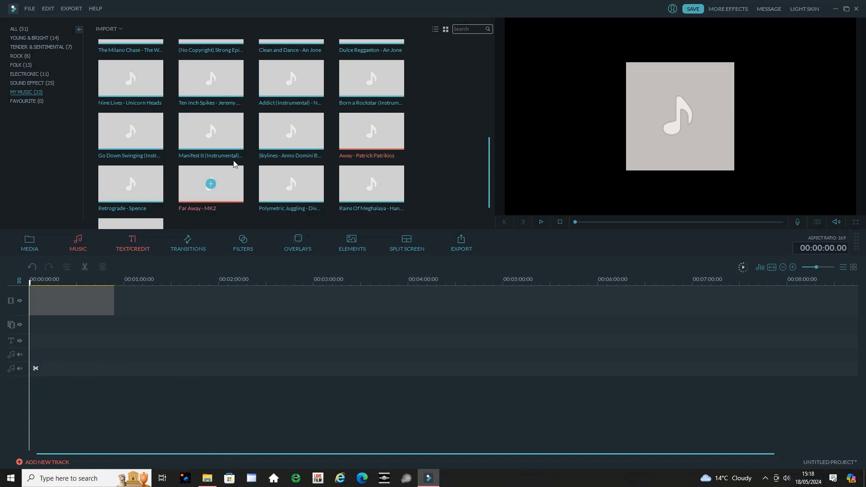
left_click_drag(367, 130, 31, 341)
left_click_drag(236, 329, 237, 328)
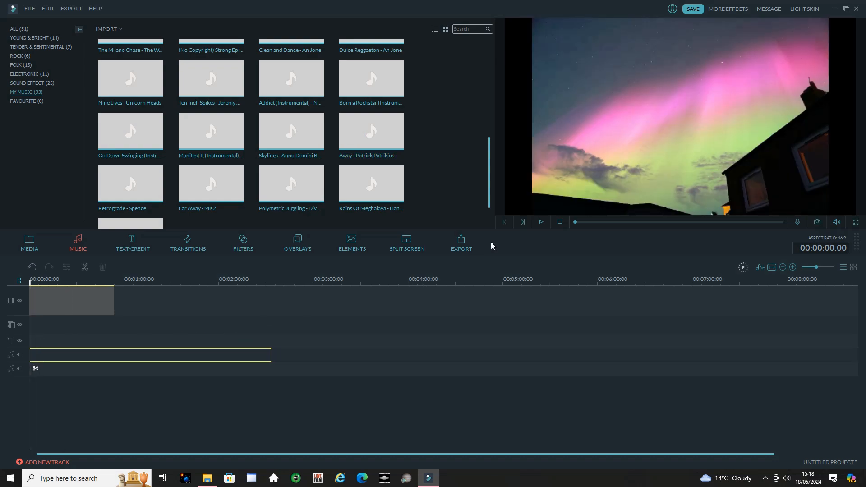
Step: Play the time-lapse with music from partway through, return to the start and undo adding the music track
left_click(63, 303)
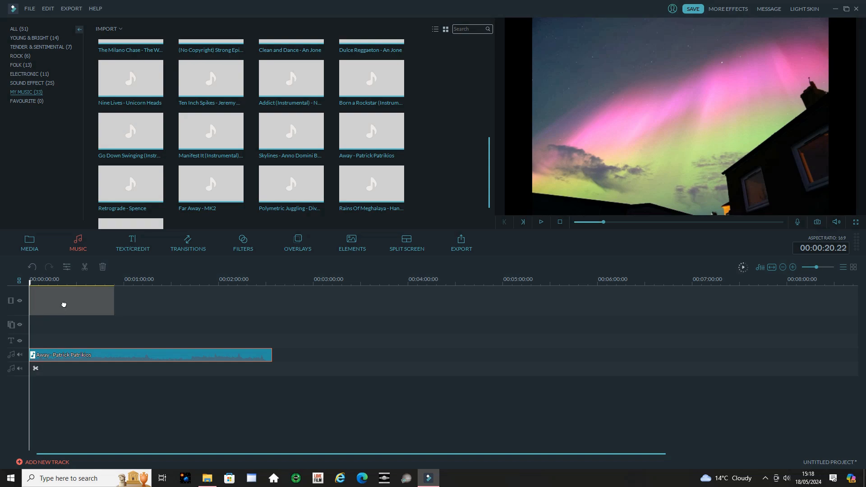
left_click(541, 222)
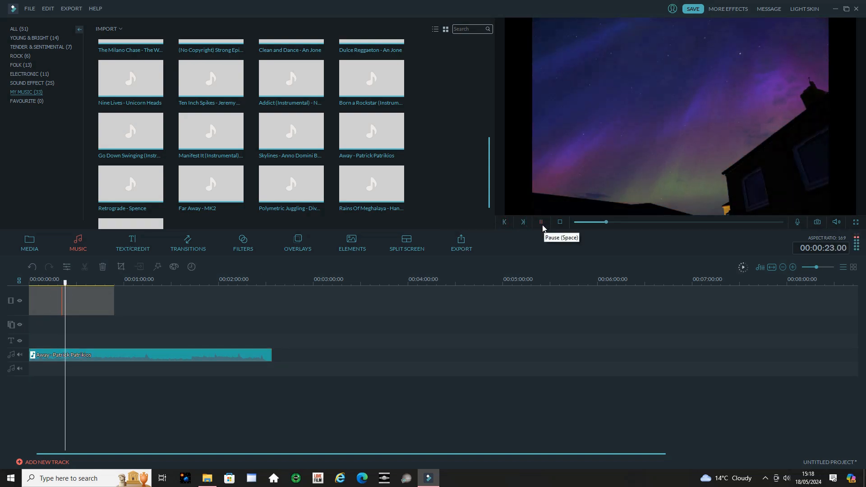
left_click(544, 225)
left_click_drag(66, 283, 29, 283)
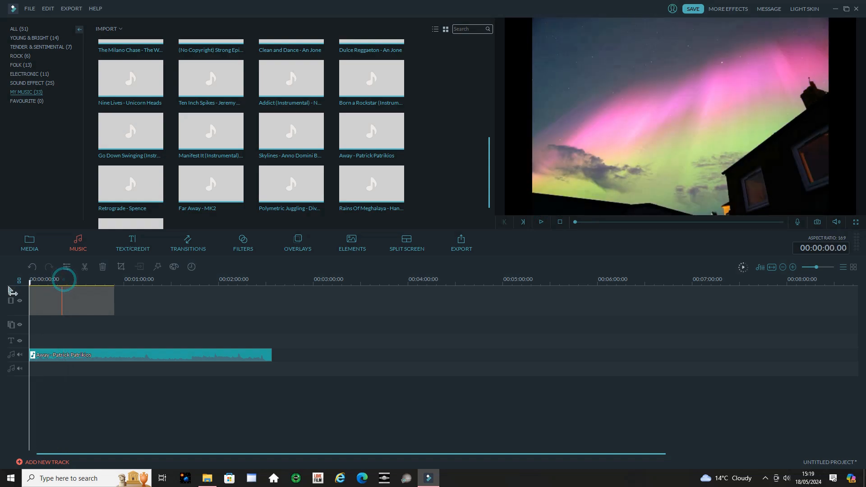
left_click(50, 9)
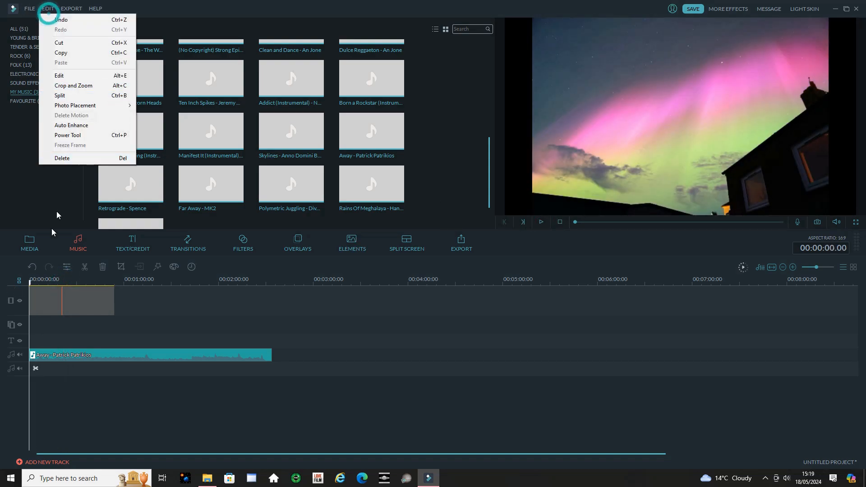
left_click(57, 20)
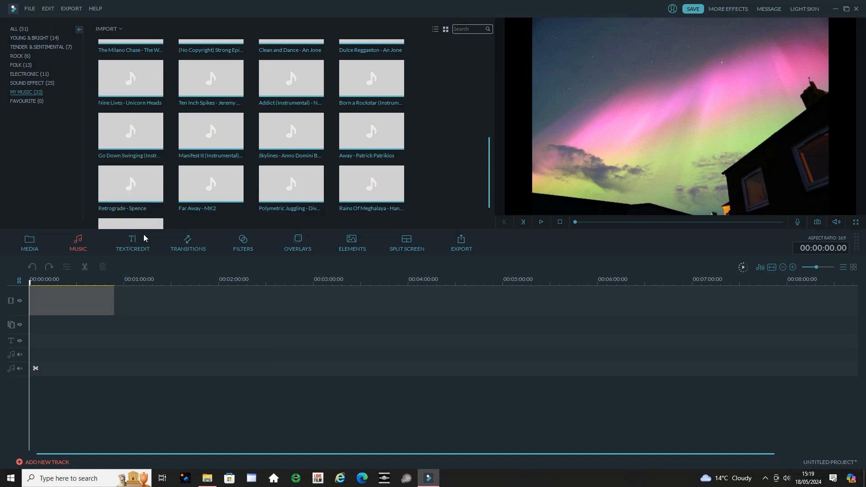
Step: Add the music track "Away" to the first audio track, aligned with the start of the photo sequence
mouse_move(287, 180)
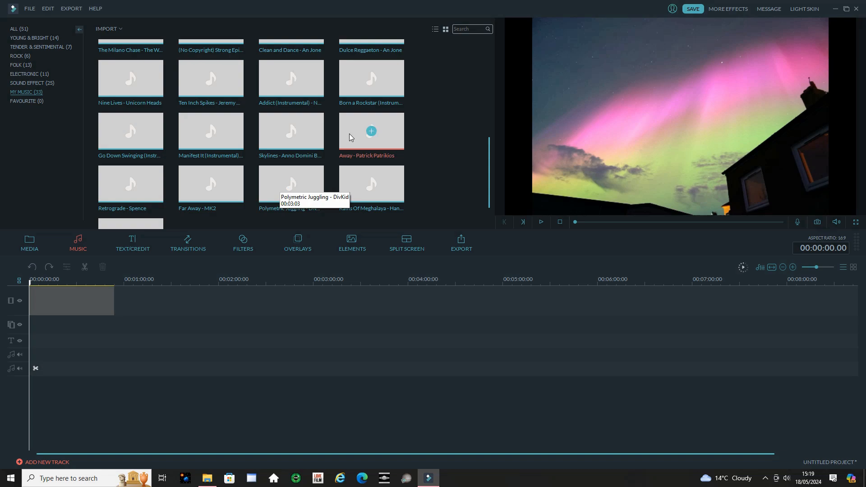
left_click_drag(349, 134, 28, 347)
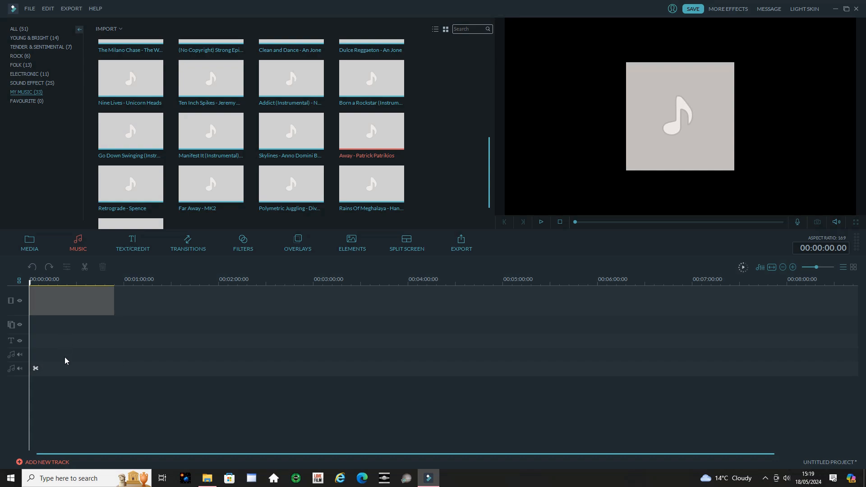
left_click(63, 339)
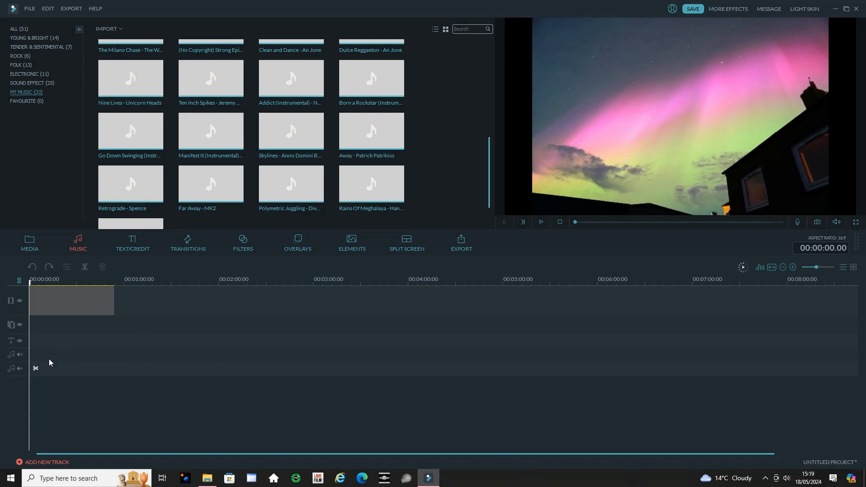
mouse_move(371, 132)
left_click(371, 132)
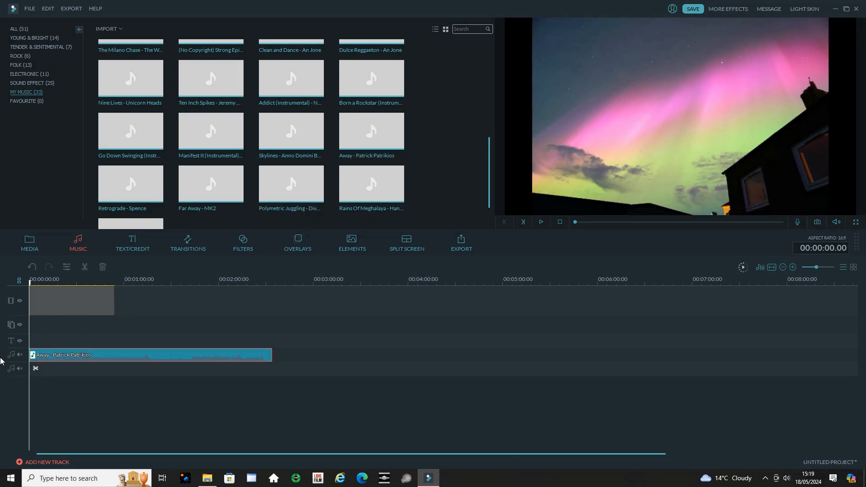
Step: Preview the music, split its clip where the photos end at 00:00:54.04, and delete the excess part
left_click(541, 222)
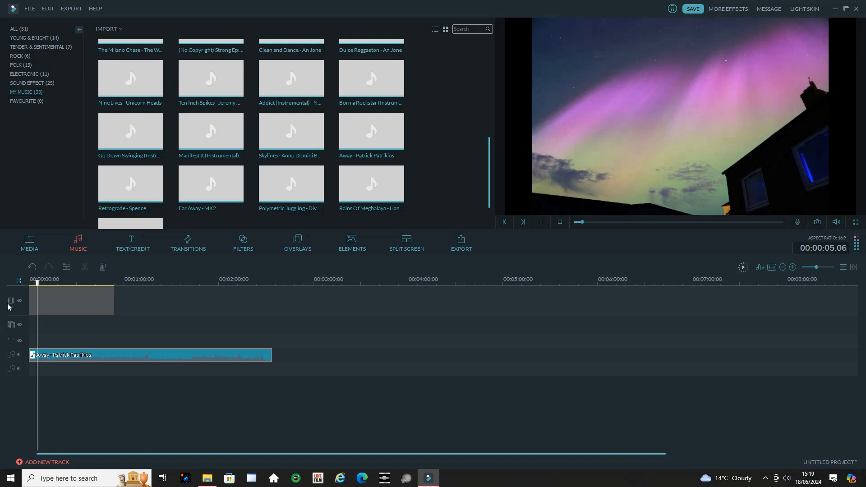
left_click_drag(38, 285, 113, 277)
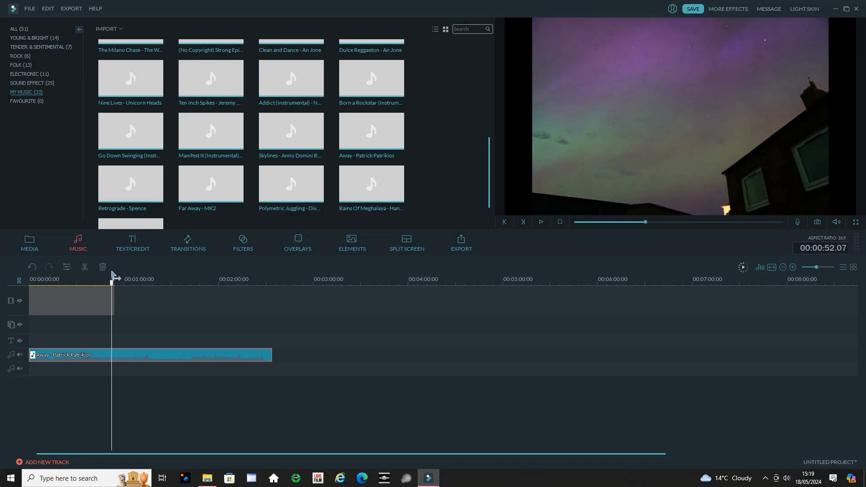
left_click(542, 223)
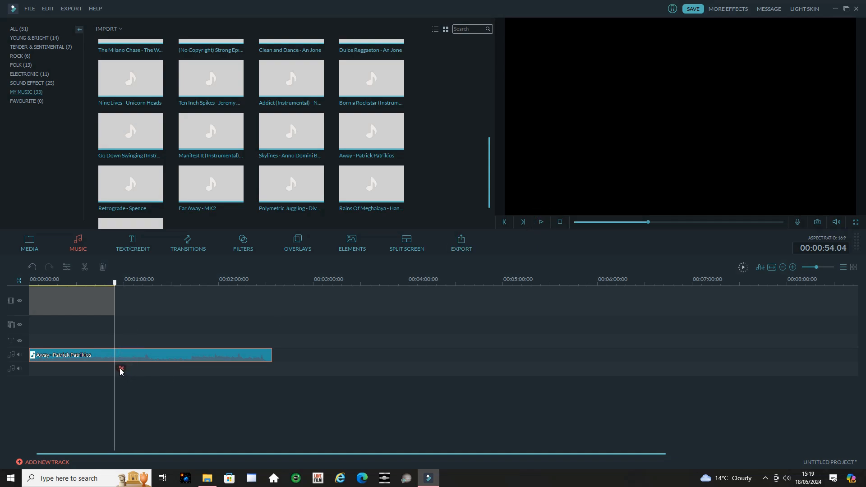
left_click(121, 370)
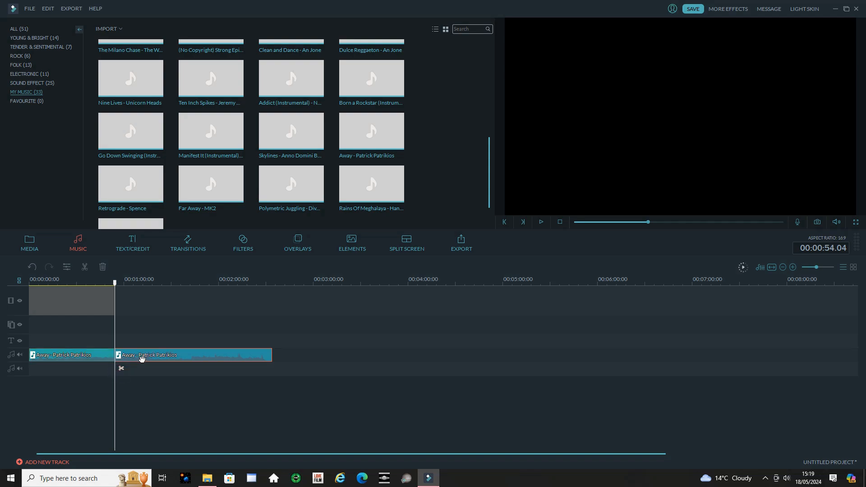
right_click(142, 358)
left_click(161, 446)
Step: Open the trimmed music clip for editing, set its fade-out to 3.84 s and confirm
left_click_drag(114, 281, 102, 284)
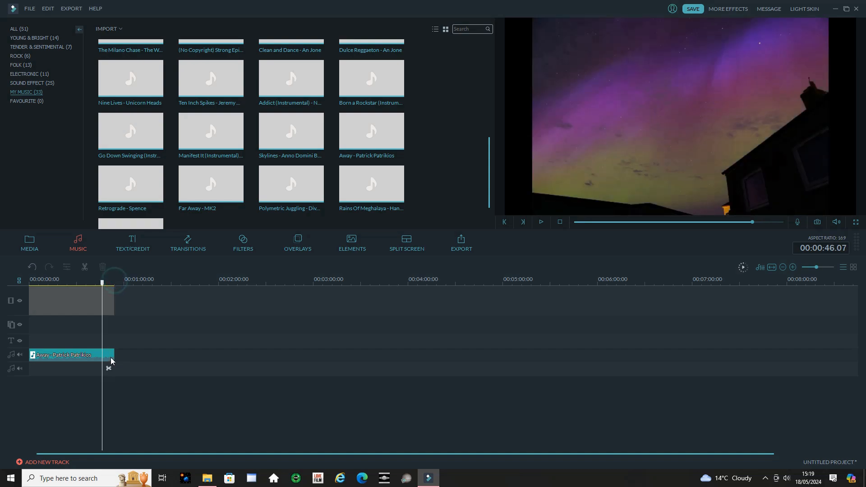
left_click(112, 358)
right_click(112, 358)
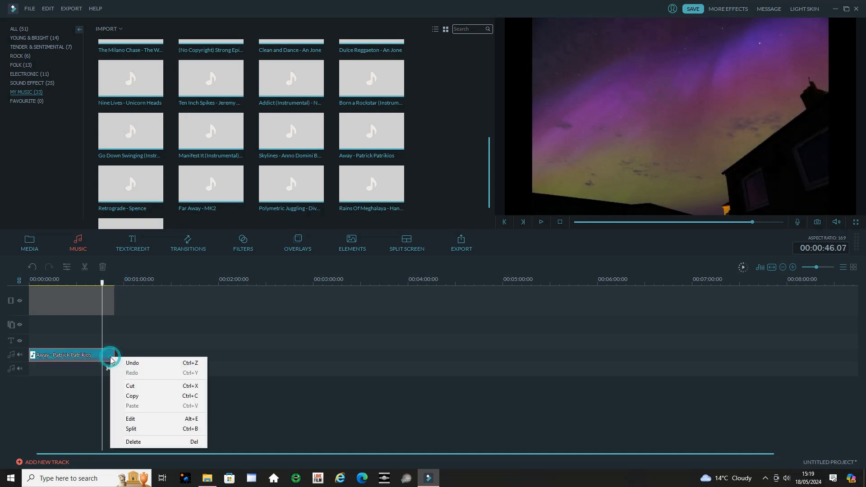
left_click(137, 423)
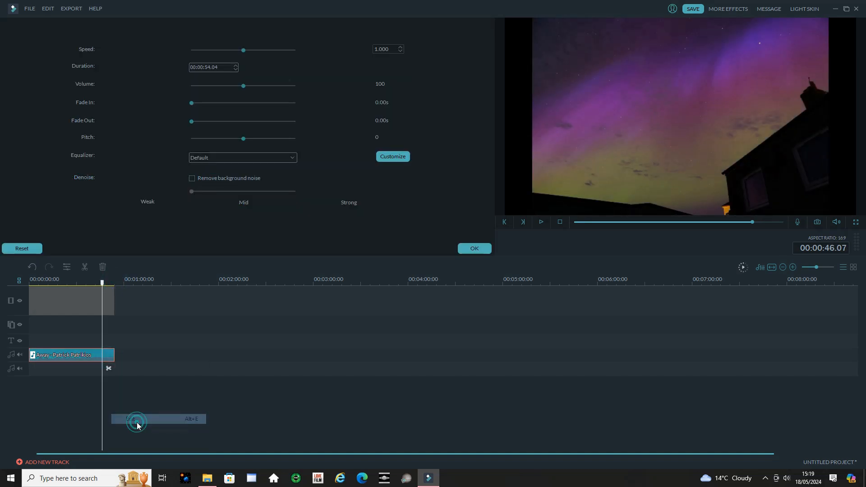
left_click_drag(193, 121, 251, 121)
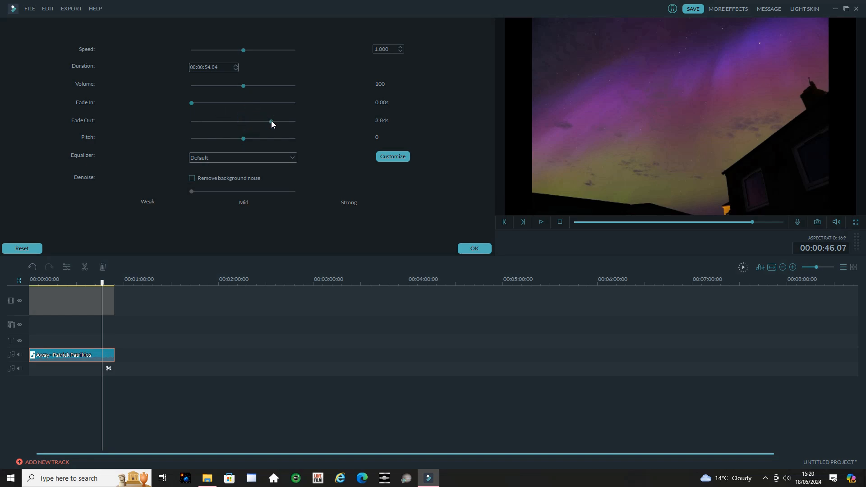
left_click(472, 250)
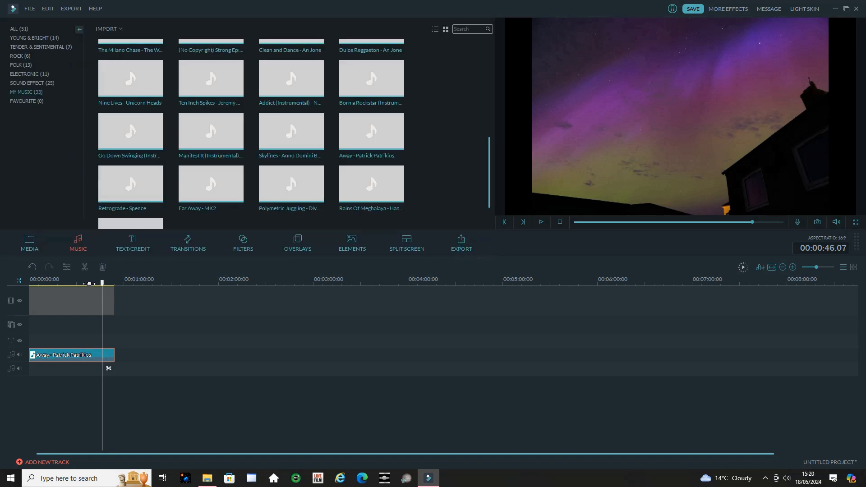
Step: Play the end of the video to check the music fade-out, return to the start and open the title templates
left_click(541, 222)
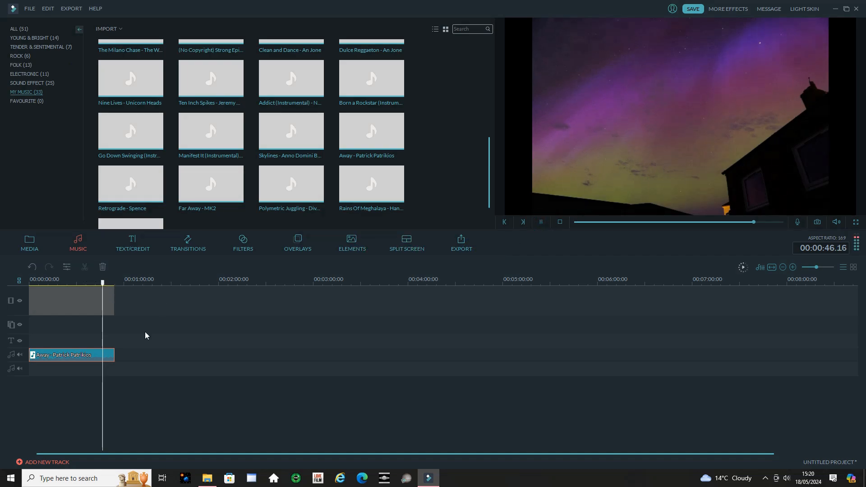
left_click(542, 223)
left_click_drag(115, 283, 17, 297)
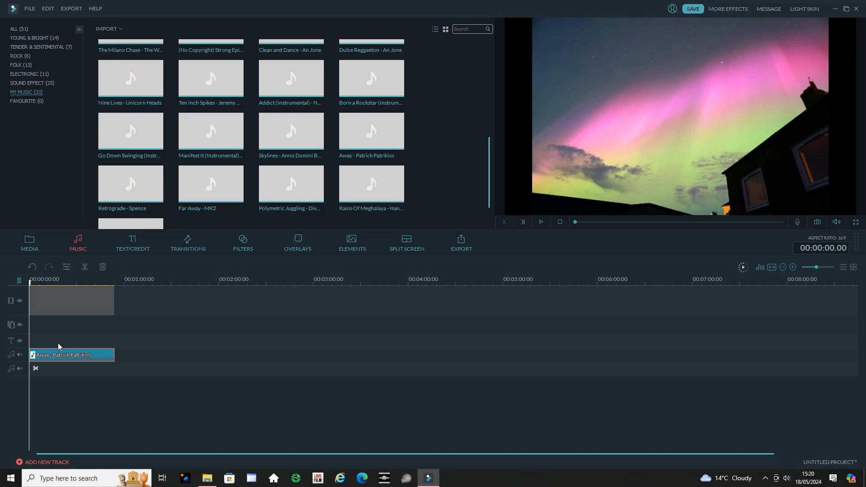
left_click(133, 246)
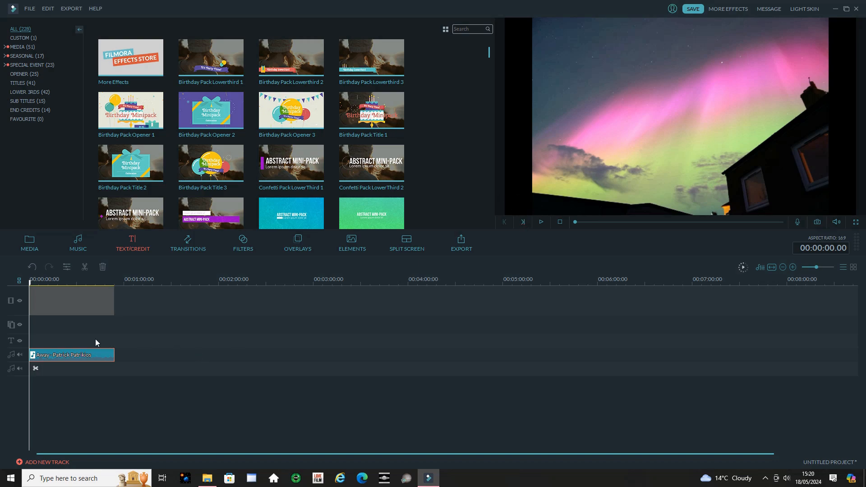
Step: Open the video export to a file on the computer and name the output "timelapse video of G5 Storm"
left_click(63, 11)
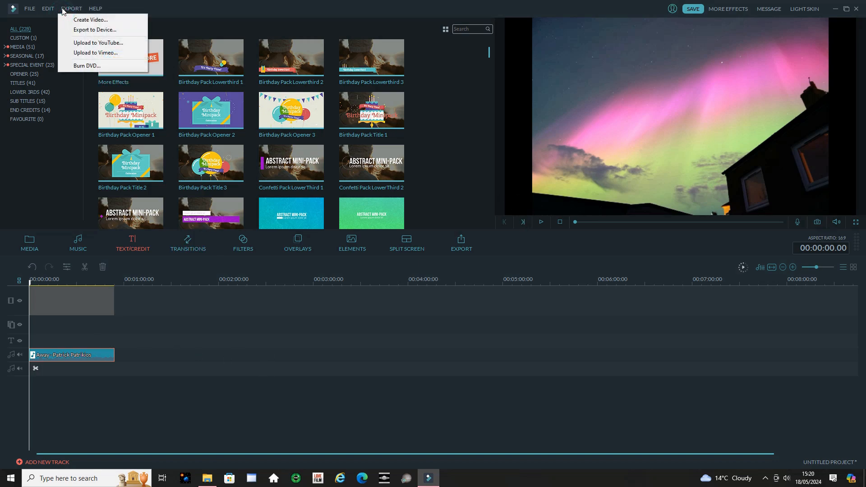
left_click(90, 22)
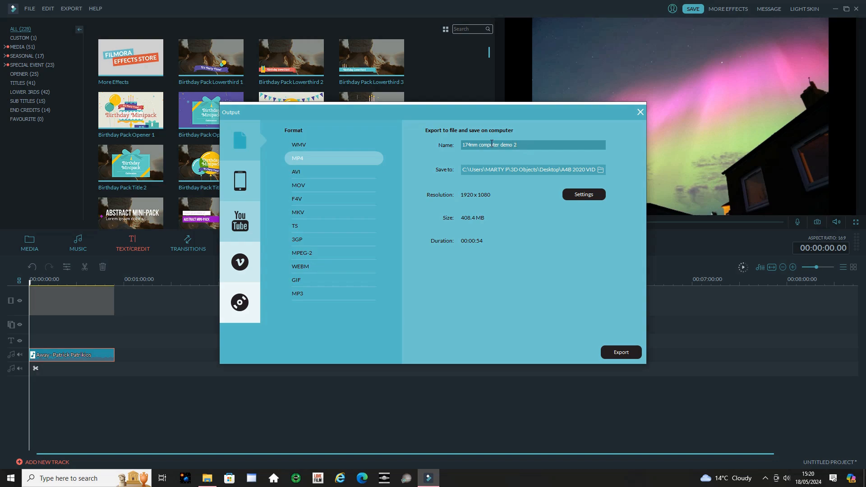
key("BackSpace")
key("BackSpace")
key("BackSpace")
key("BackSpace")
key("BackSpace")
key("BackSpace")
key("BackSpace")
key("BackSpace")
key("BackSpace")
key("BackSpace")
key("BackSpace")
key("BackSpace")
key("BackSpace")
key("BackSpace")
key("BackSpace")
key("BackSpace")
key("BackSpace")
key("BackSpace")
key("BackSpace")
key("BackSpace")
key("BackSpace")
Step: Set the Desktop as the save folder for the exported video
left_click(600, 169)
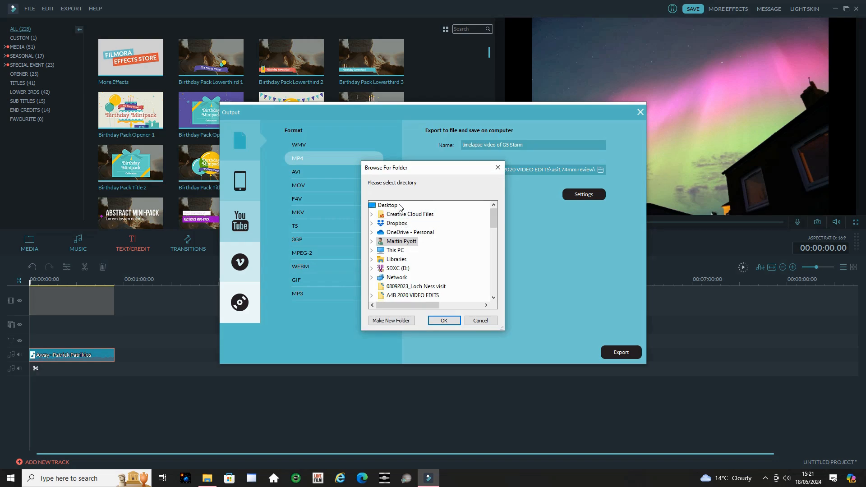
left_click(400, 207)
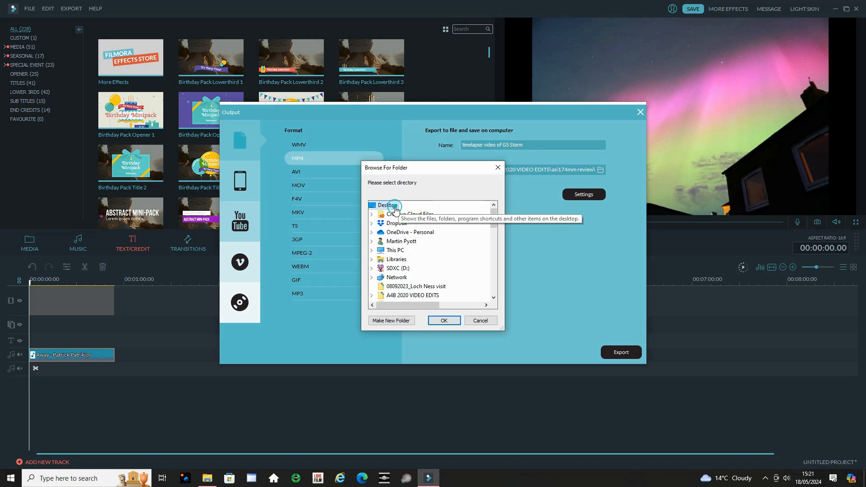
left_click(432, 321)
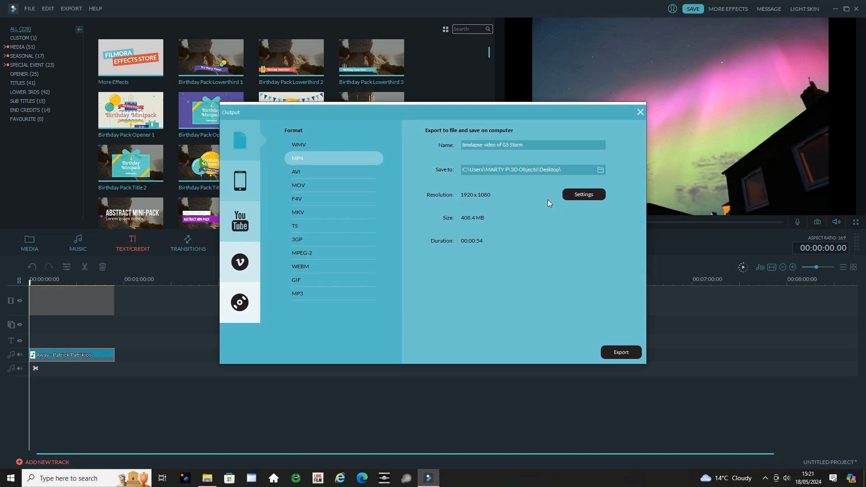
Step: Open the export settings for the MP4 output, review the resolution choices and select 1920 x 1080
left_click(573, 196)
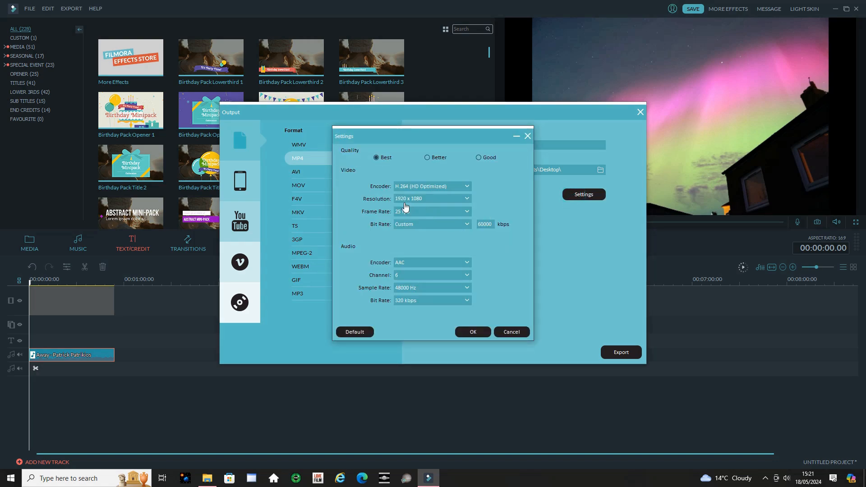
left_click(465, 199)
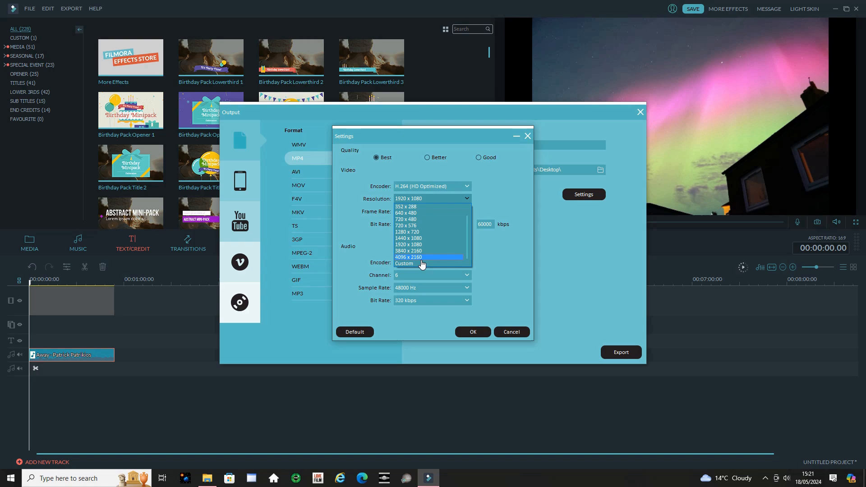
left_click(498, 270)
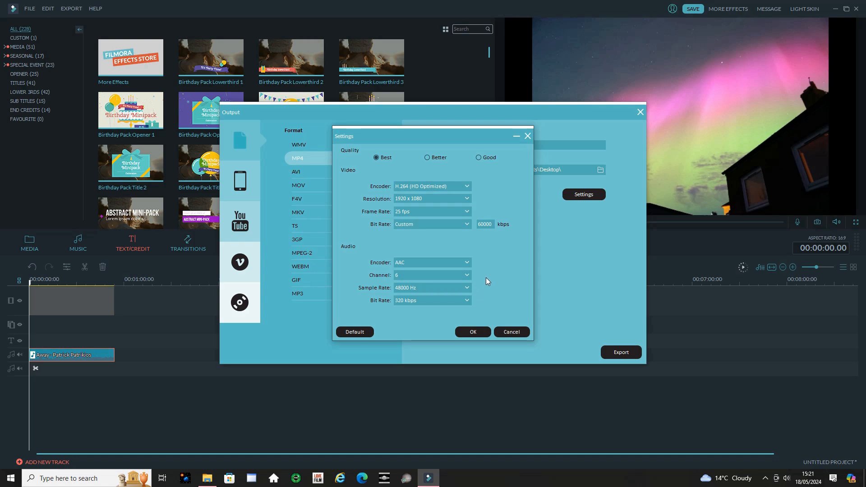
left_click(428, 199)
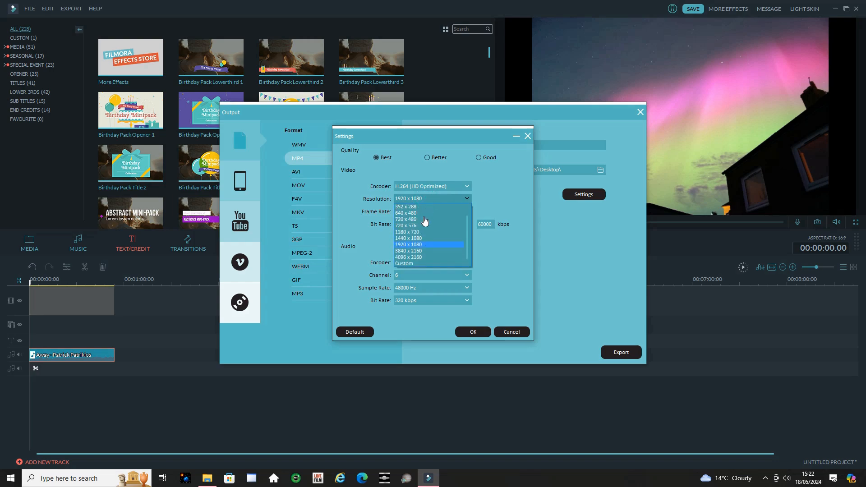
left_click(415, 244)
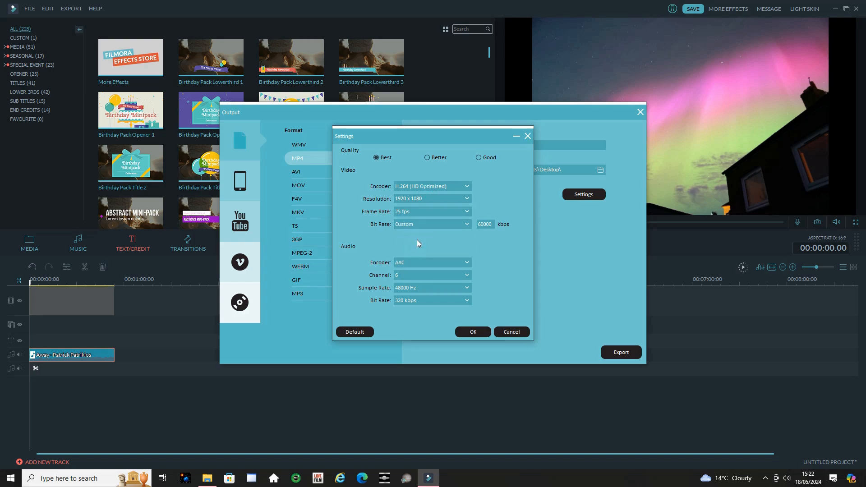
Step: Set the export frame rate to 60 fps and the custom video bit rate to 80000 kbps
left_click(425, 212)
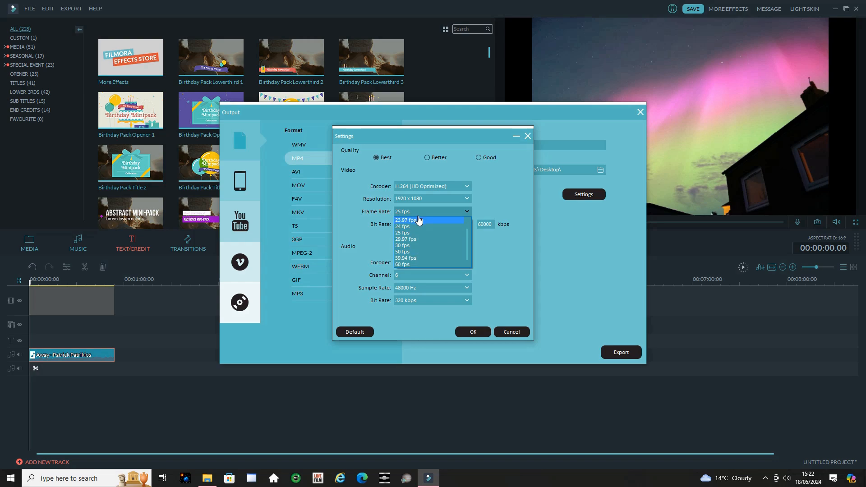
left_click(418, 266)
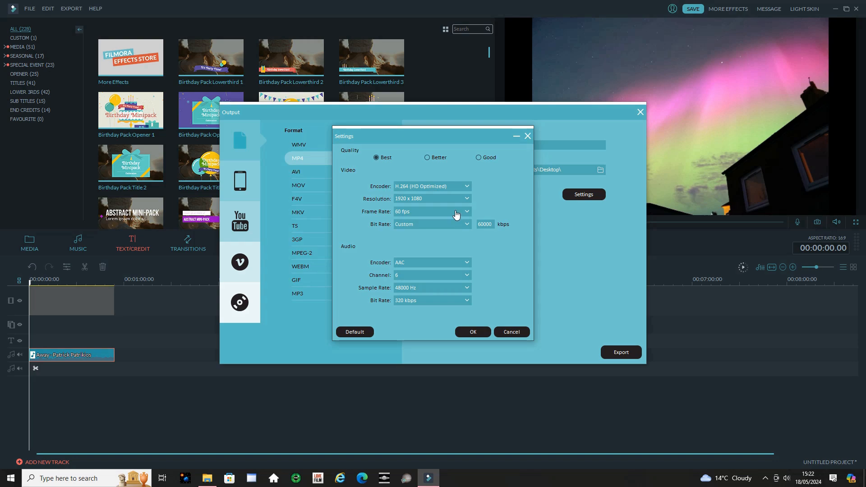
left_click(481, 226)
Step: Check the audio options, keeping the sample rate at 48000 Hz and the bit rate at 320 kbps, and confirm the export settings
left_click(442, 289)
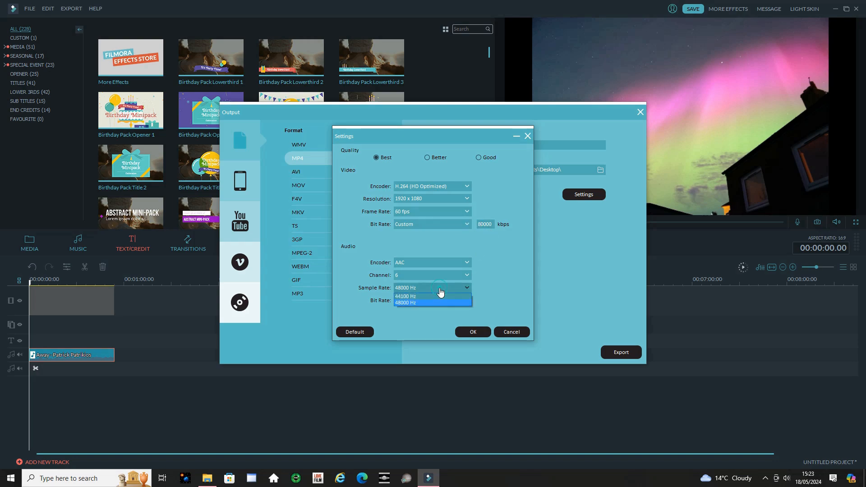
left_click(437, 295)
left_click(436, 301)
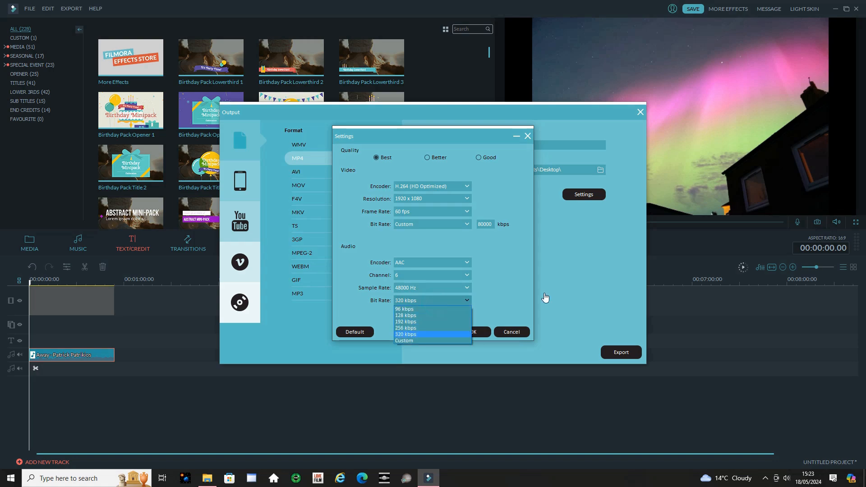
left_click(502, 283)
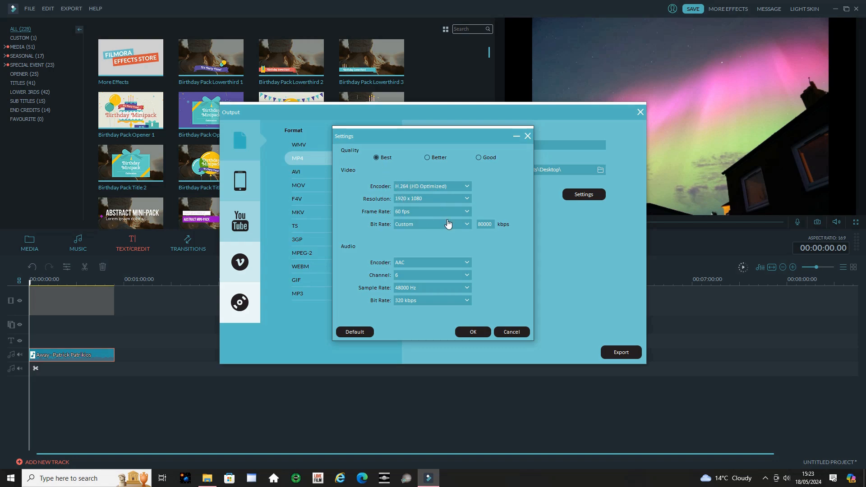
left_click(474, 332)
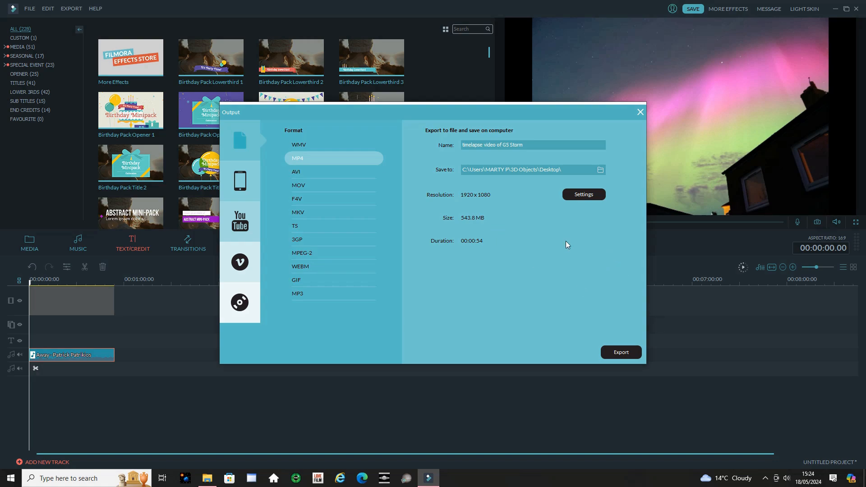
Step: Export the MP4 video and close the conversion and output windows once it is done
left_click(627, 353)
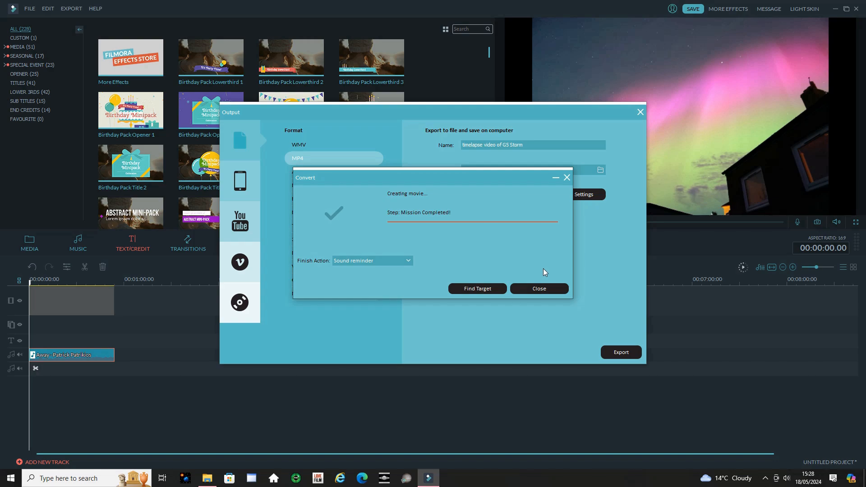
left_click(546, 288)
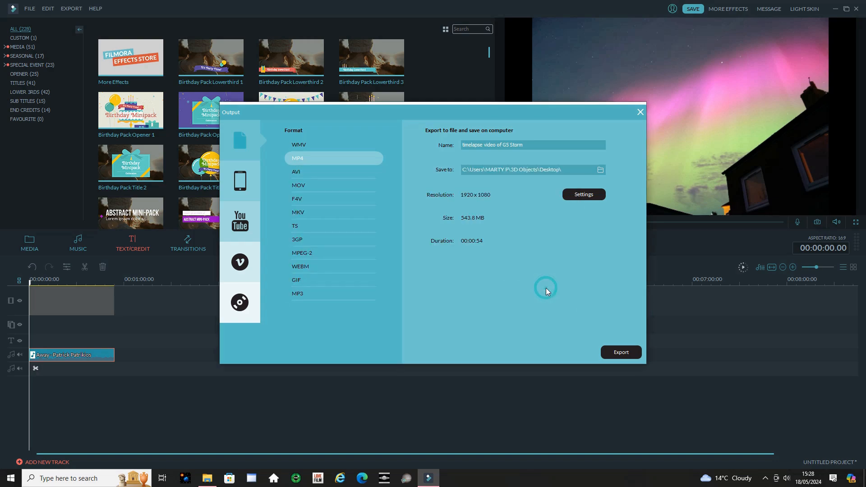
left_click(641, 112)
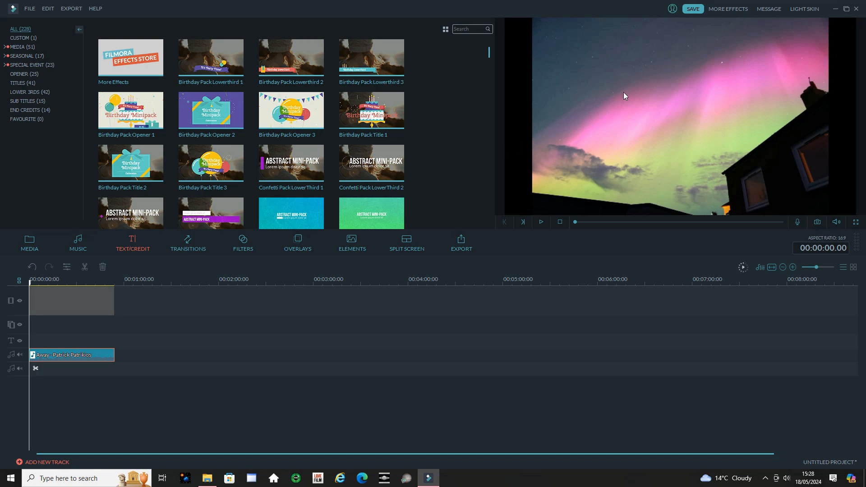
Step: Move the exported "timelapse video of G5 Storm.mp4" to an empty area of the desktop and play it in Media Player before returning to Filmora
left_click(835, 9)
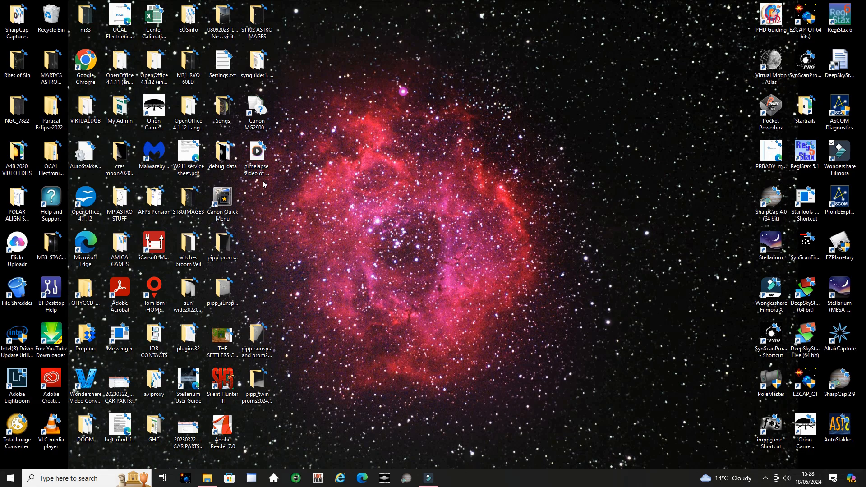
left_click_drag(259, 155, 541, 144)
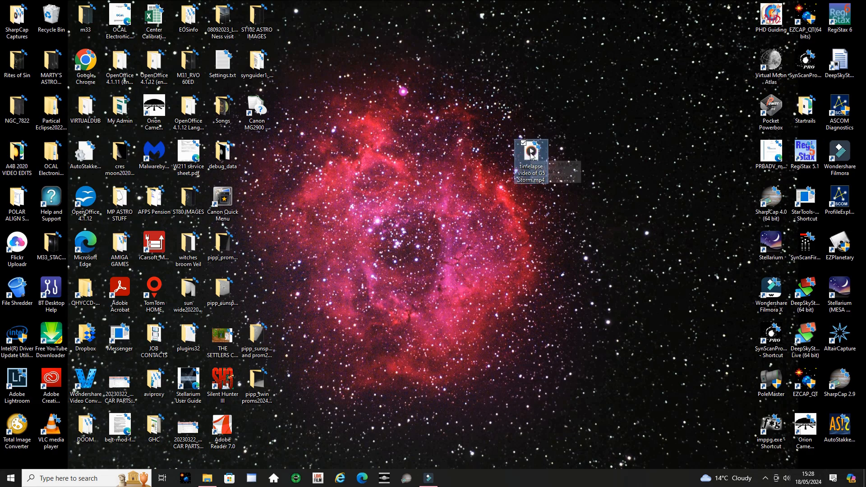
double_click(532, 153)
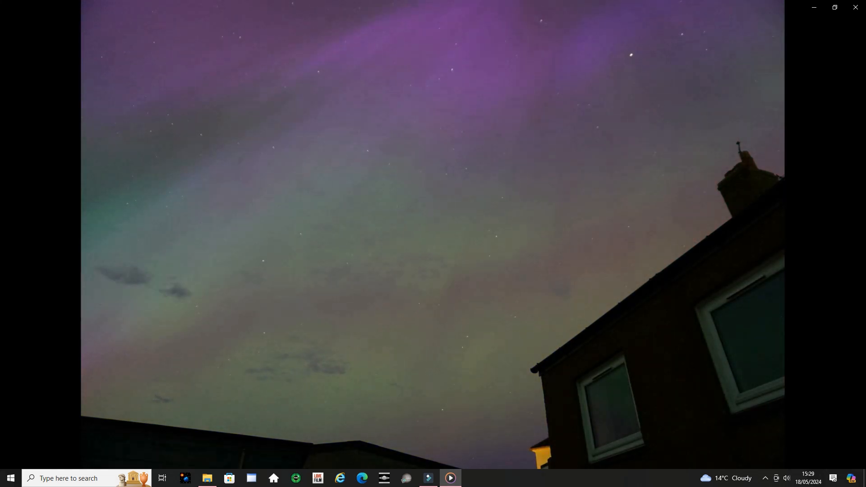
mouse_move(824, 329)
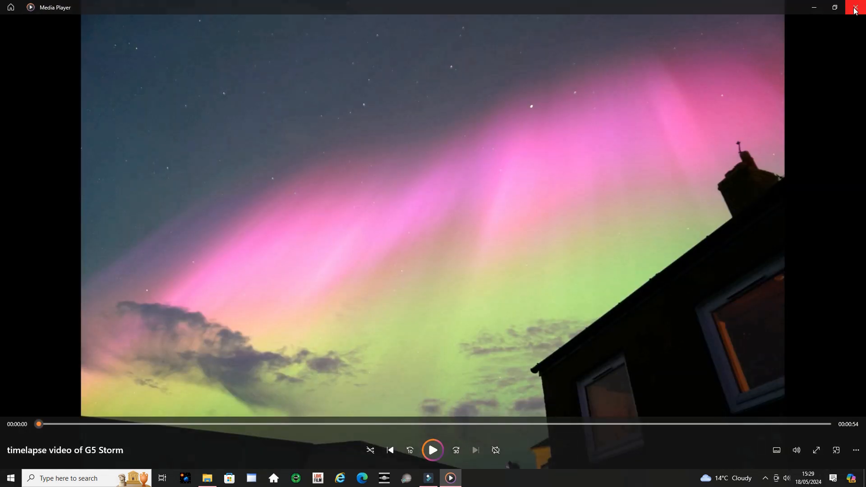
left_click(855, 8)
left_click(429, 480)
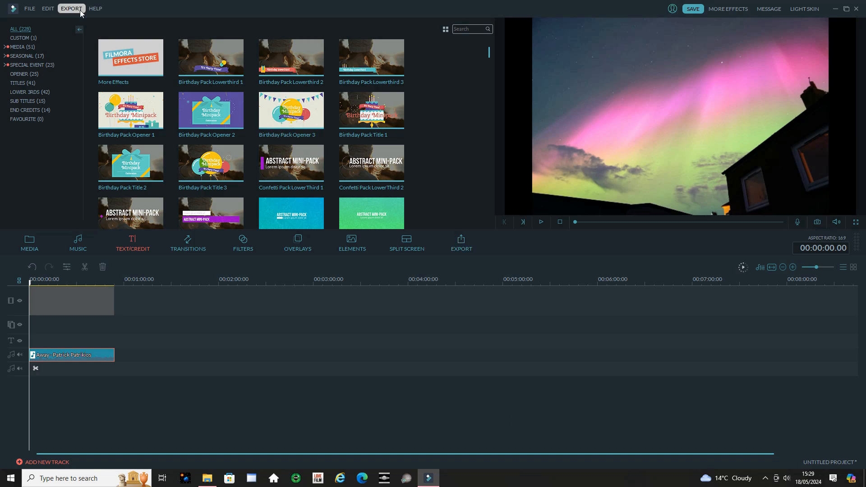
left_click(34, 8)
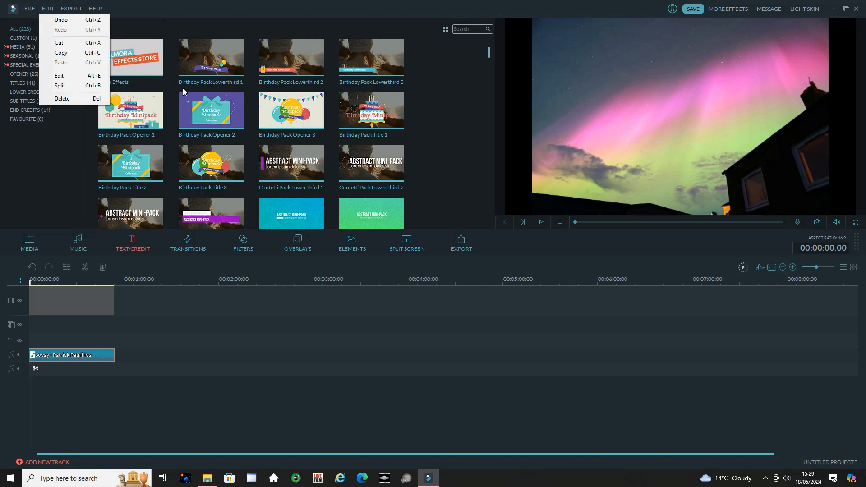
left_click(52, 180)
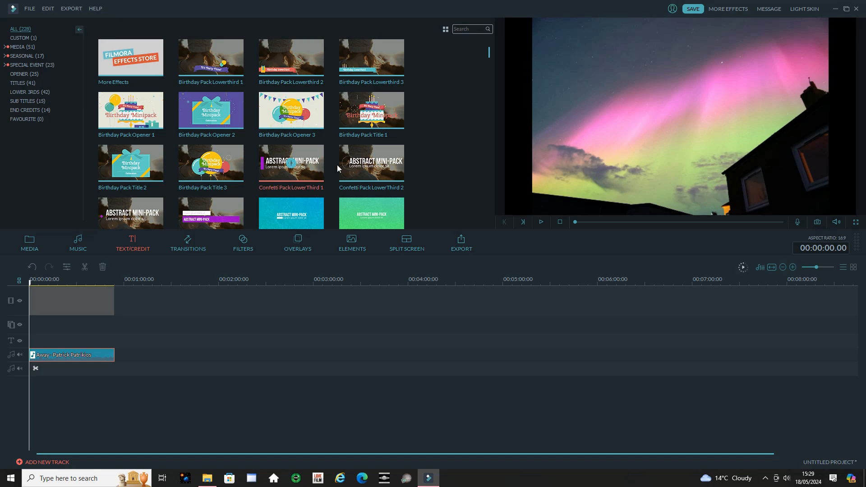